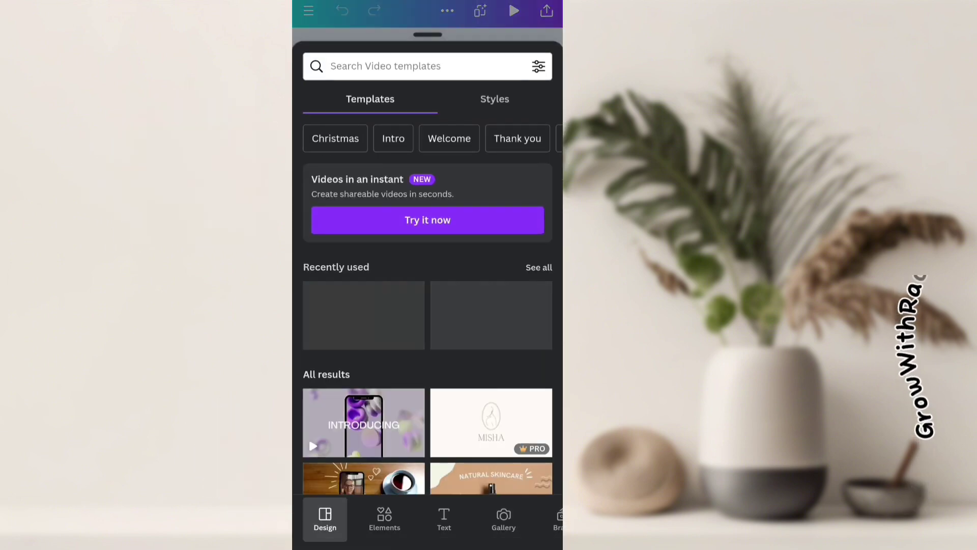
{"action": "scroll", "coordinate": [428, 519], "scroll_direction": "right", "scroll_amount": 3}
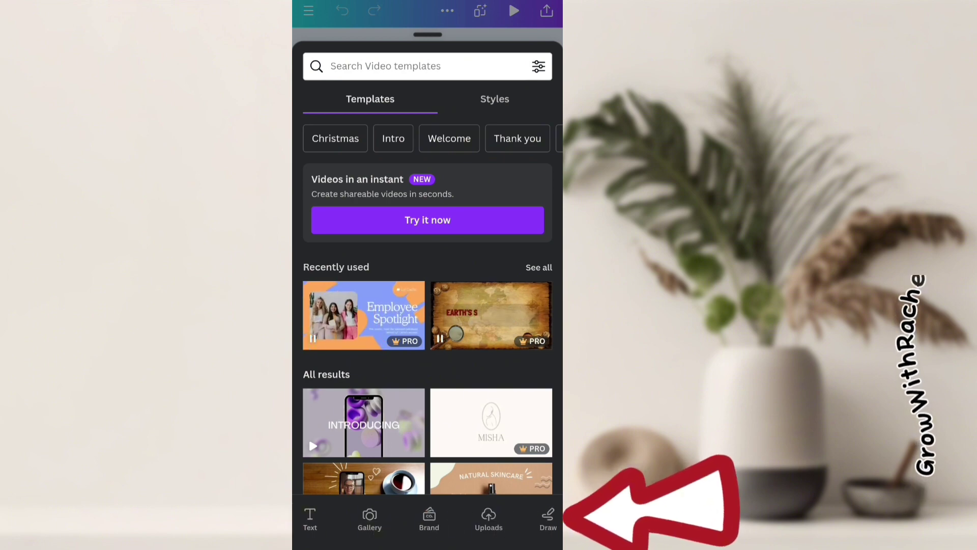
Step: Open the Uploads panel to show the files already uploaded
{"action": "left_click", "coordinate": [489, 518]}
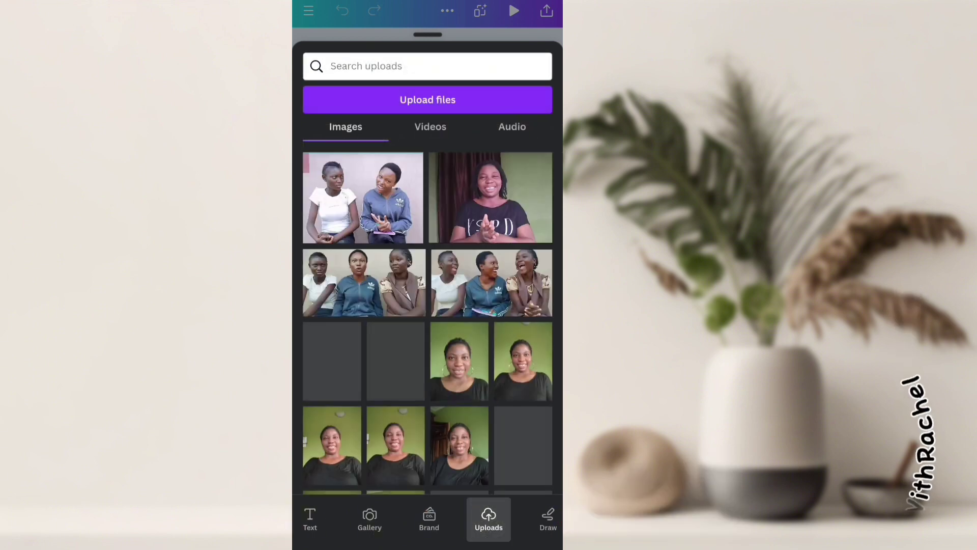
{"action": "left_click", "coordinate": [535, 100]}
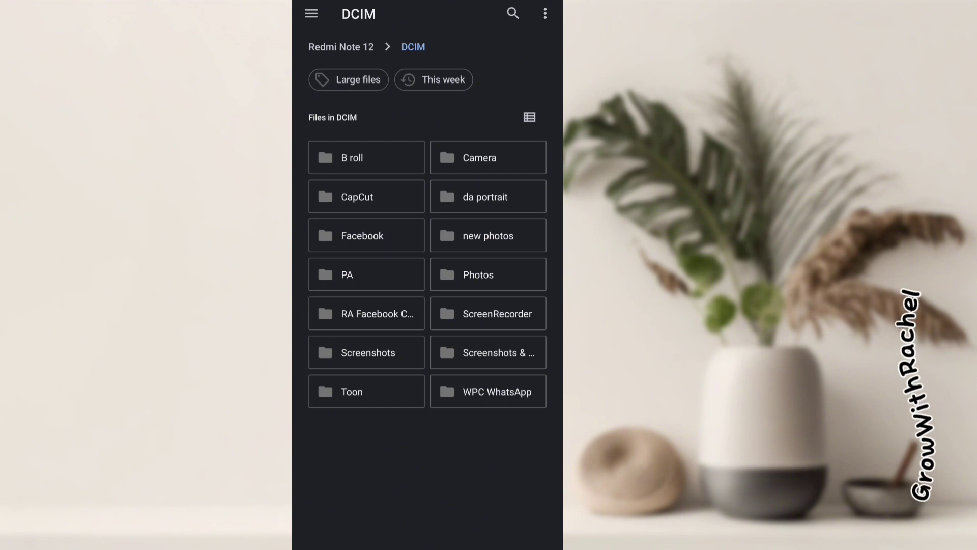
{"action": "key", "text": "Escape"}
{"action": "key", "text": "Escape"}
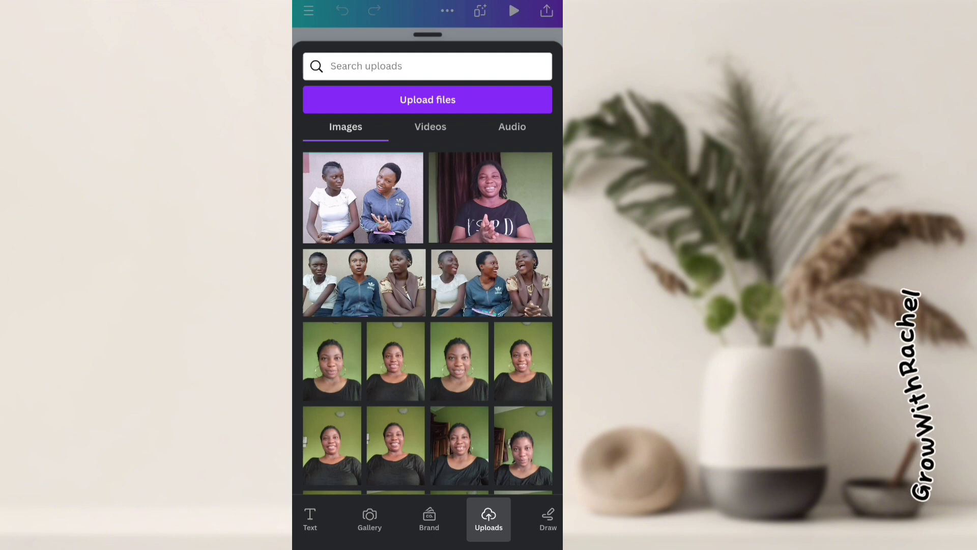
Step: Add the uploaded speaker video from the Videos tab and set it as the page background
{"action": "left_click", "coordinate": [430, 128]}
{"action": "left_click", "coordinate": [511, 459]}
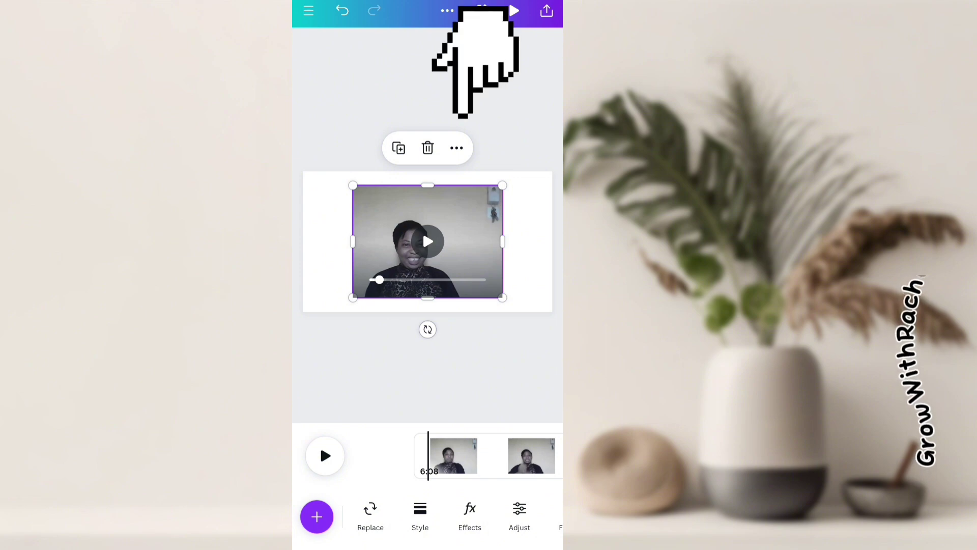
{"action": "left_click", "coordinate": [456, 147]}
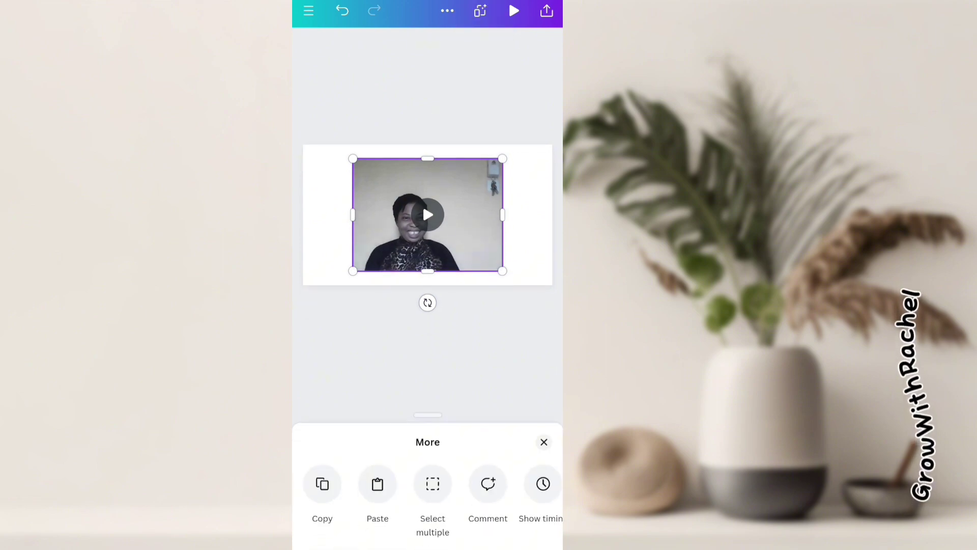
{"action": "scroll", "coordinate": [427, 496], "scroll_direction": "right", "scroll_amount": 5}
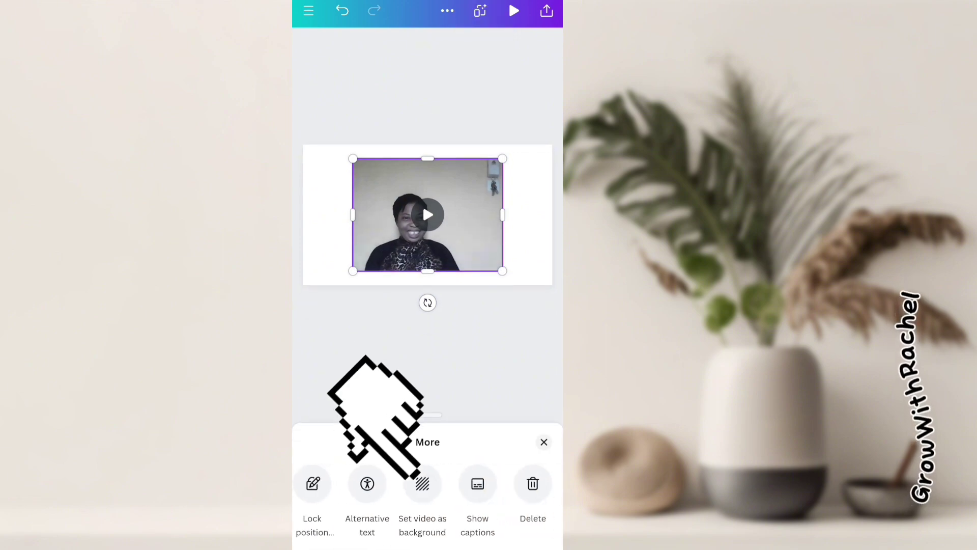
{"action": "left_click", "coordinate": [422, 483]}
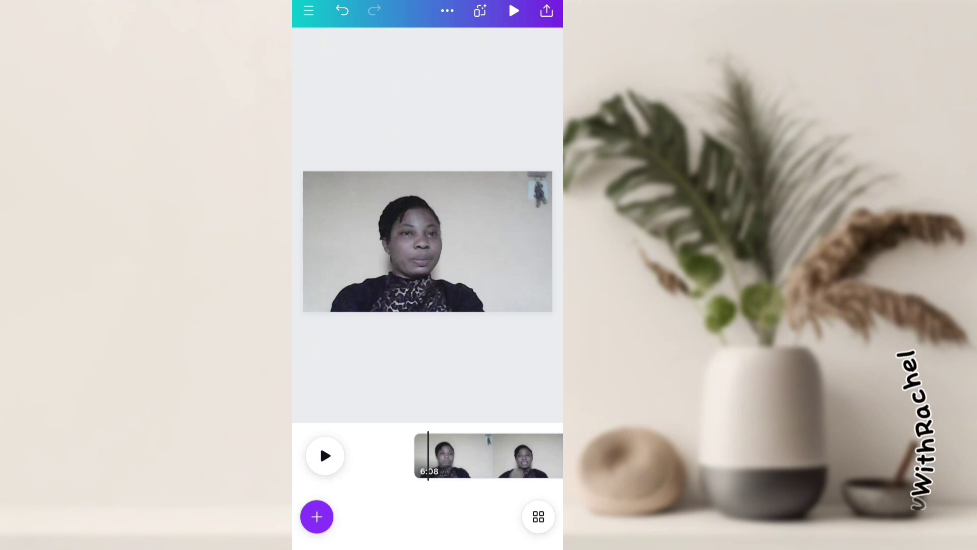
Step: Crop the background video, shifting and slightly enlarging it to reframe the speaker
{"action": "left_click", "coordinate": [471, 259]}
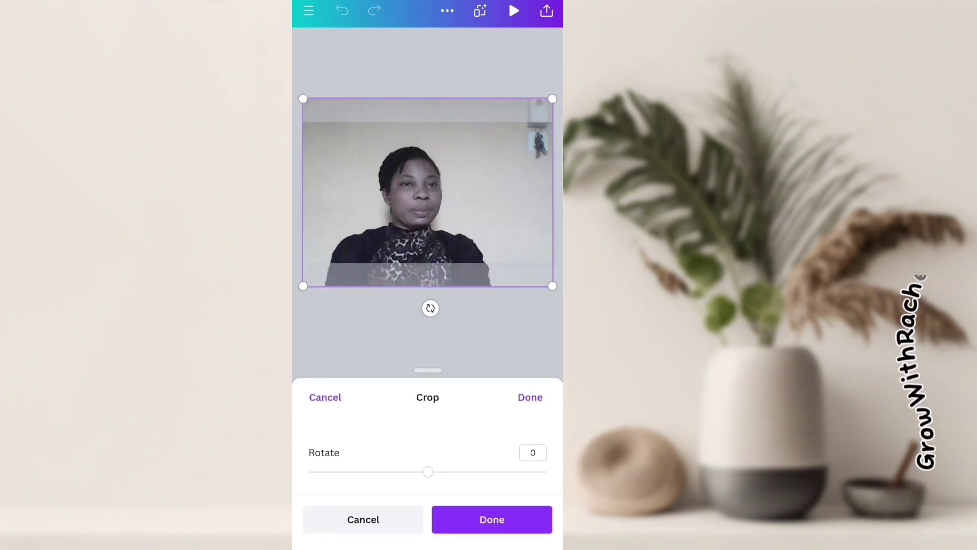
{"action": "left_click_drag", "start_coordinate": [490, 227], "coordinate": [501, 170]}
{"action": "left_click_drag", "start_coordinate": [551, 75], "coordinate": [560, 46]}
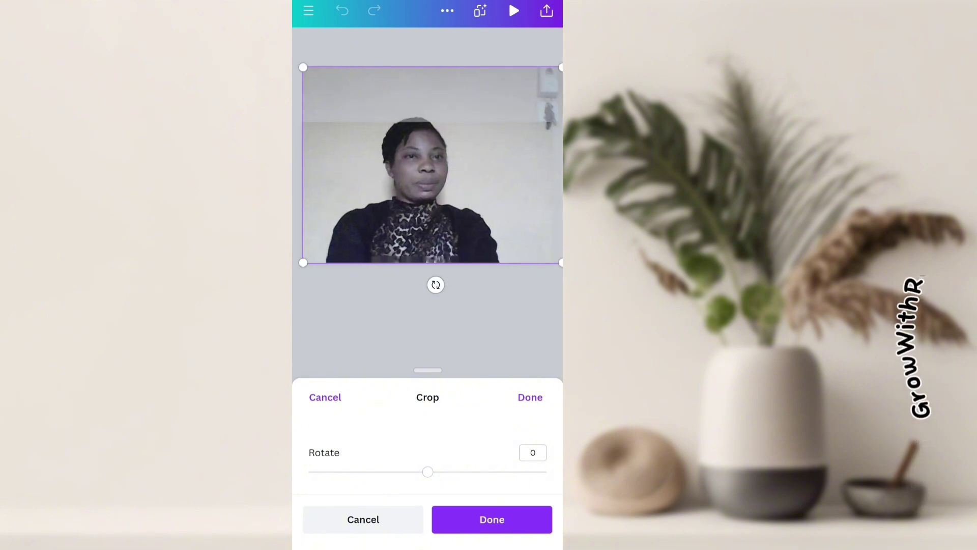
{"action": "left_click_drag", "start_coordinate": [468, 214], "coordinate": [468, 221]}
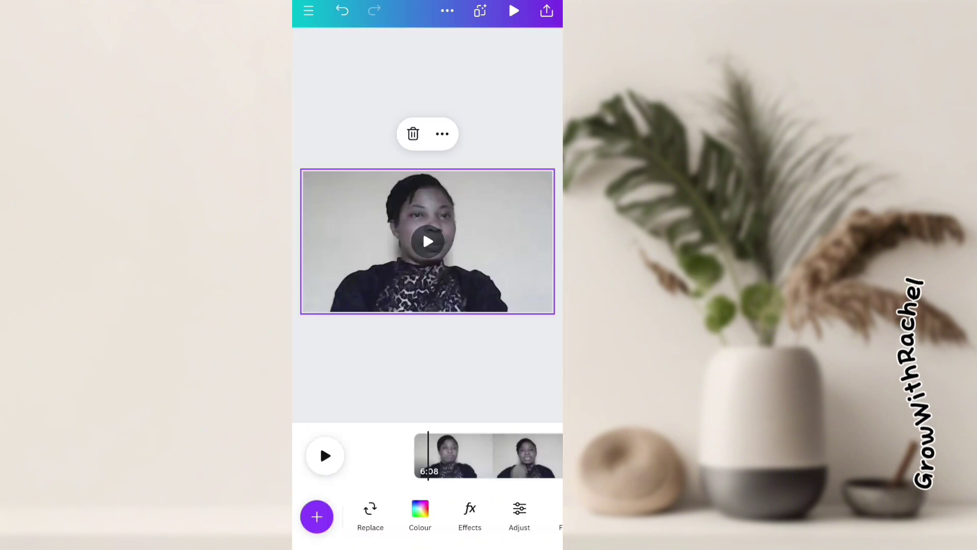
Step: Select the speaker clip in the timeline and move the playhead to the cut point
{"action": "left_click", "coordinate": [585, 67]}
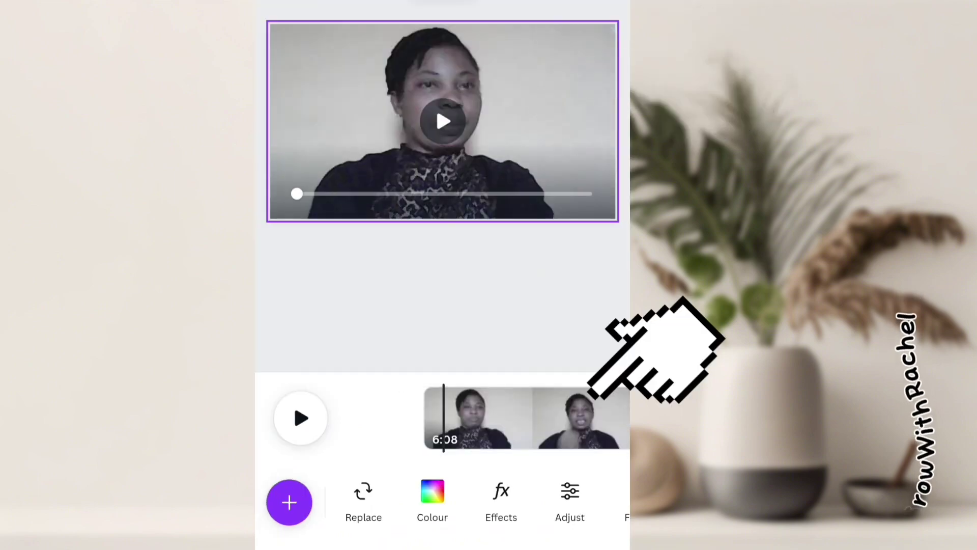
{"action": "left_click", "coordinate": [534, 418]}
{"action": "left_click_drag", "start_coordinate": [567, 497], "coordinate": [386, 497]}
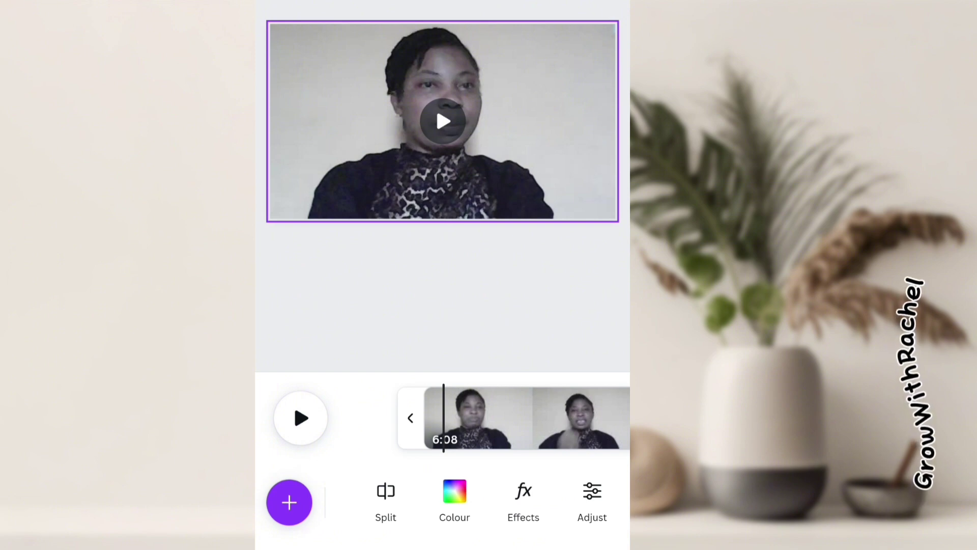
{"action": "left_click_drag", "start_coordinate": [410, 418], "coordinate": [428, 418]}
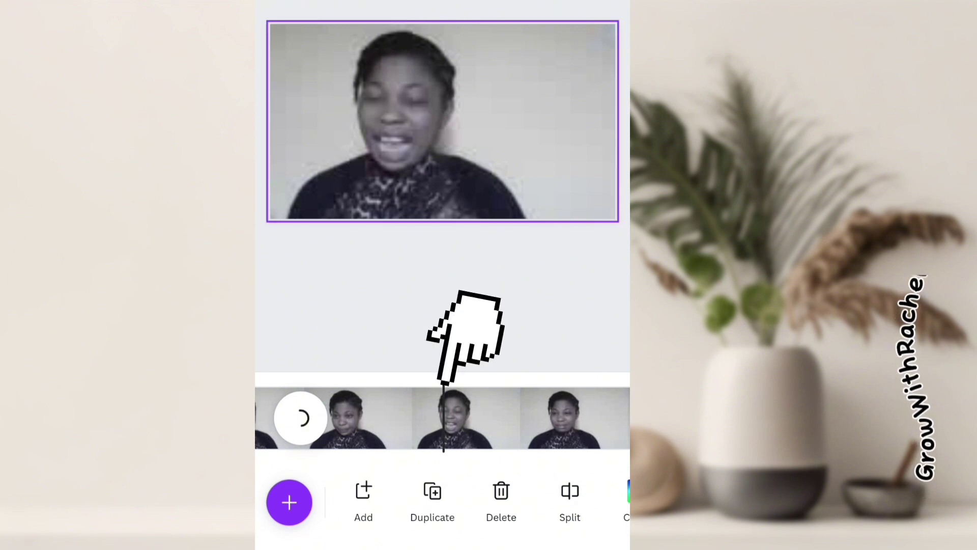
Step: Split the speaker clip at the playhead and insert a new page
{"action": "left_click", "coordinate": [570, 499]}
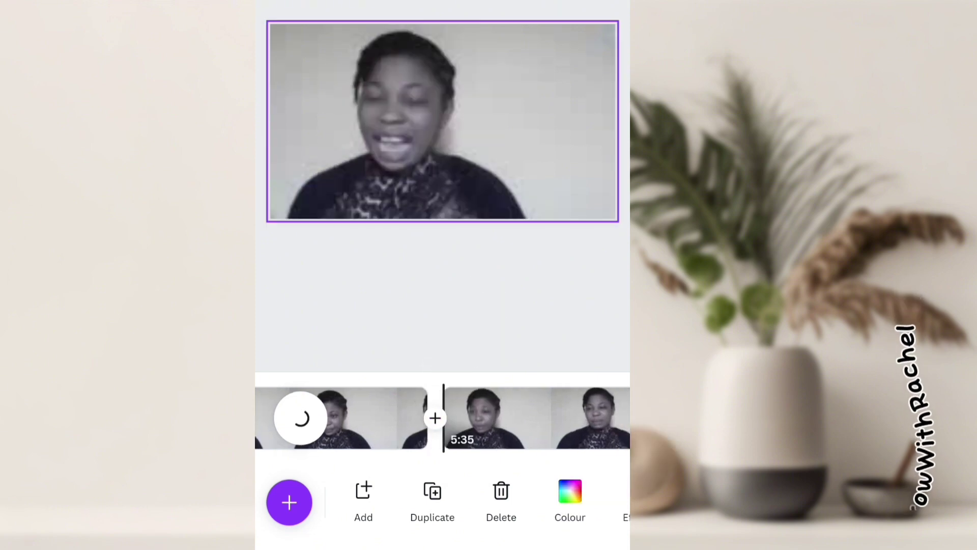
{"action": "left_click", "coordinate": [436, 417]}
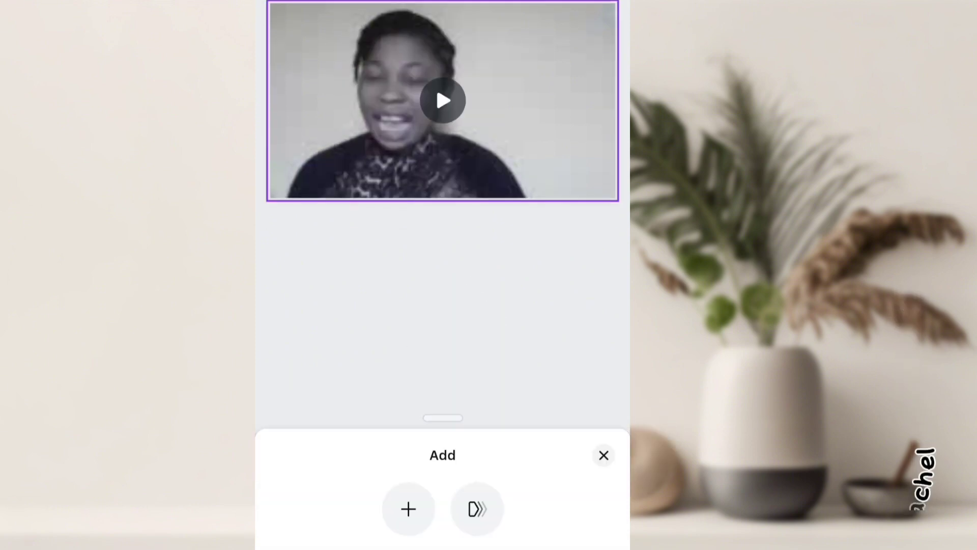
{"action": "left_click", "coordinate": [408, 499]}
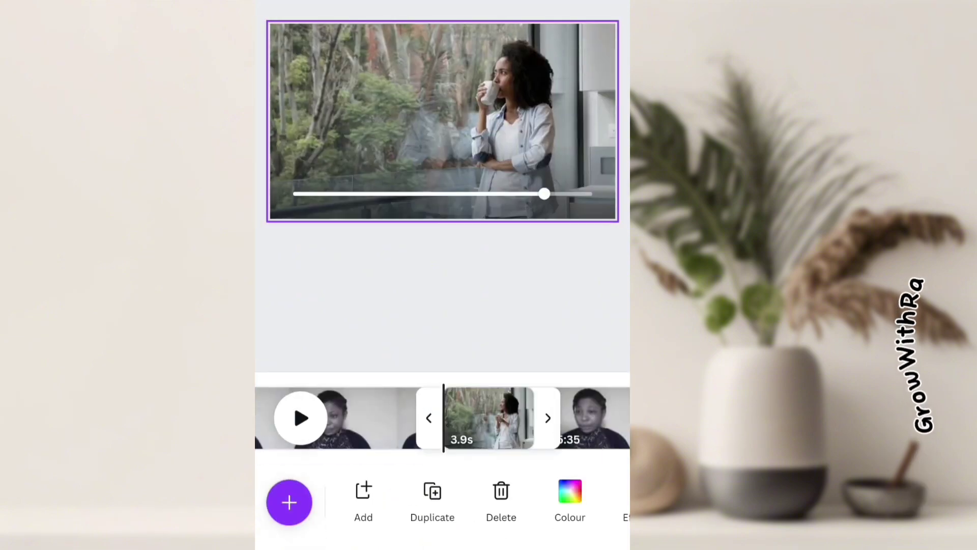
Step: Recentre the speaker video, split off a short speaker section, and select it
{"action": "left_click", "coordinate": [591, 420]}
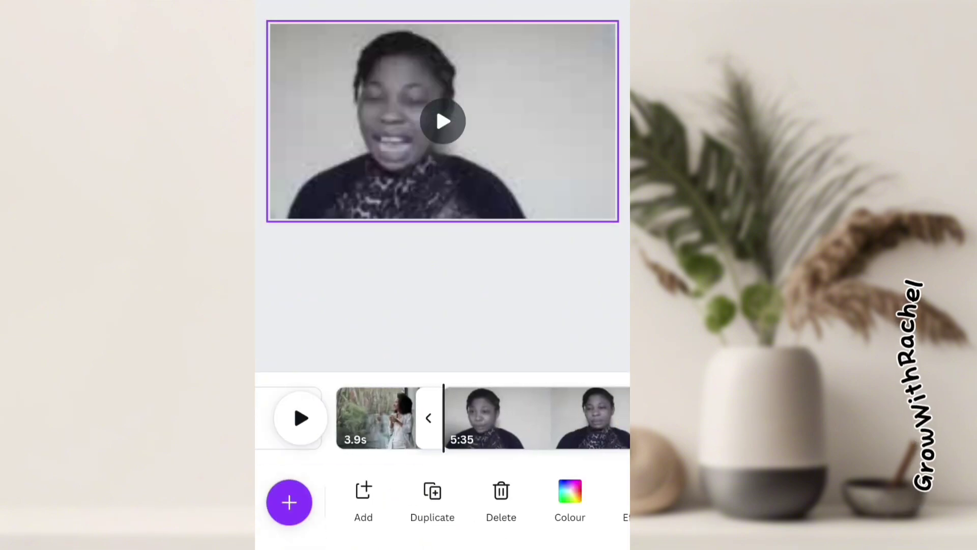
{"action": "left_click", "coordinate": [300, 418]}
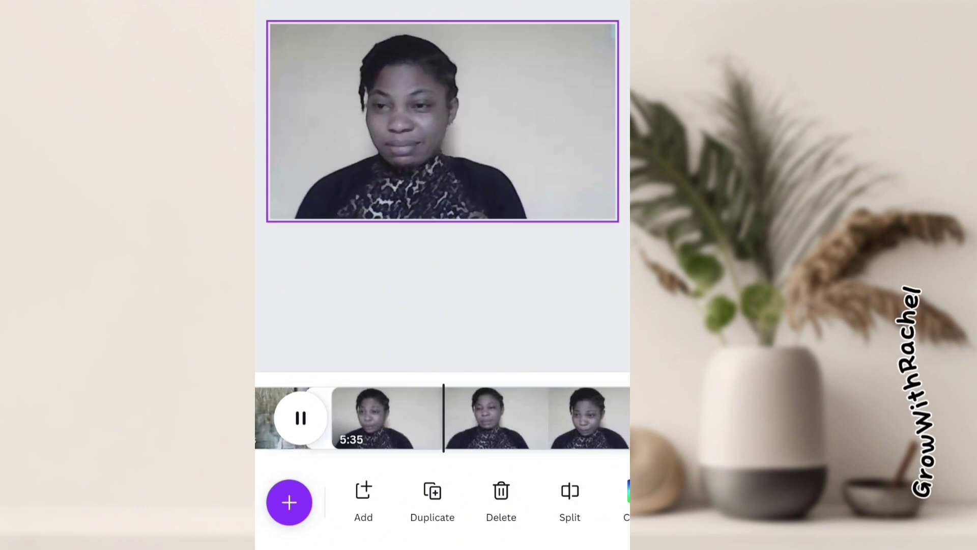
{"action": "left_click_drag", "start_coordinate": [600, 354], "coordinate": [587, 346]}
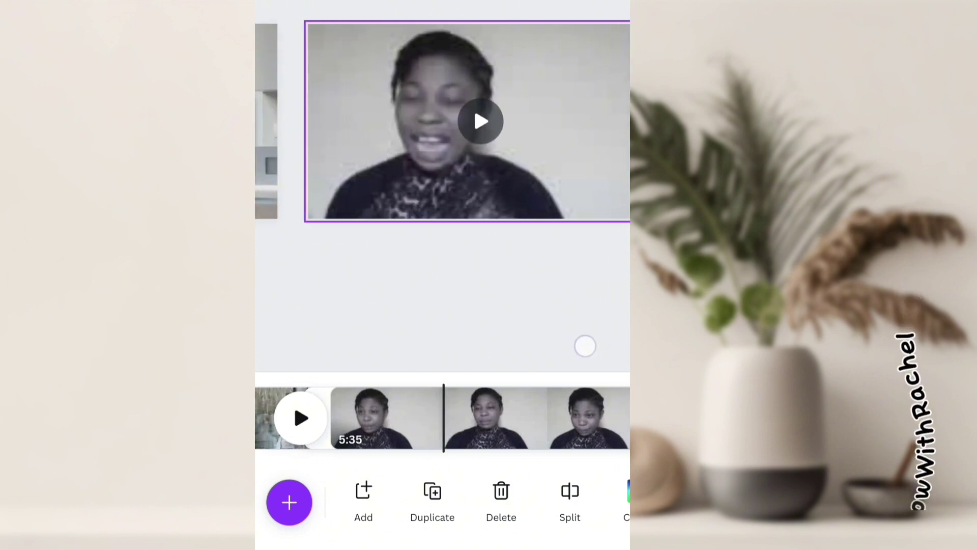
{"action": "left_click_drag", "start_coordinate": [586, 345], "coordinate": [582, 336]}
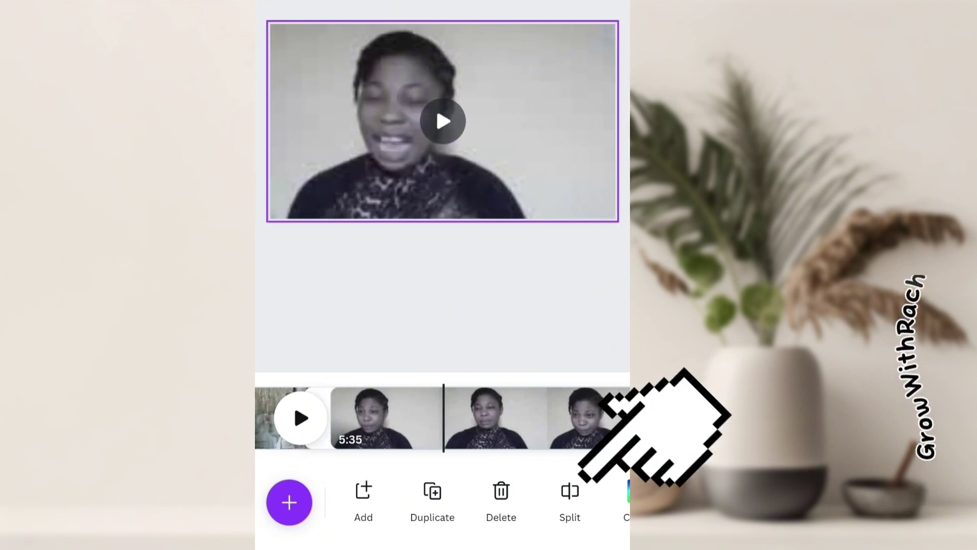
{"action": "left_click", "coordinate": [569, 496]}
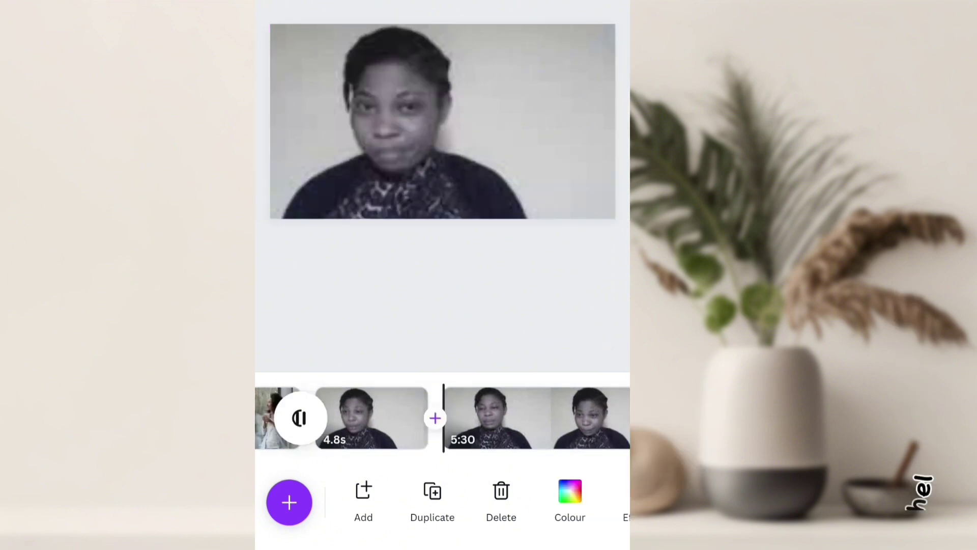
{"action": "left_click", "coordinate": [400, 263]}
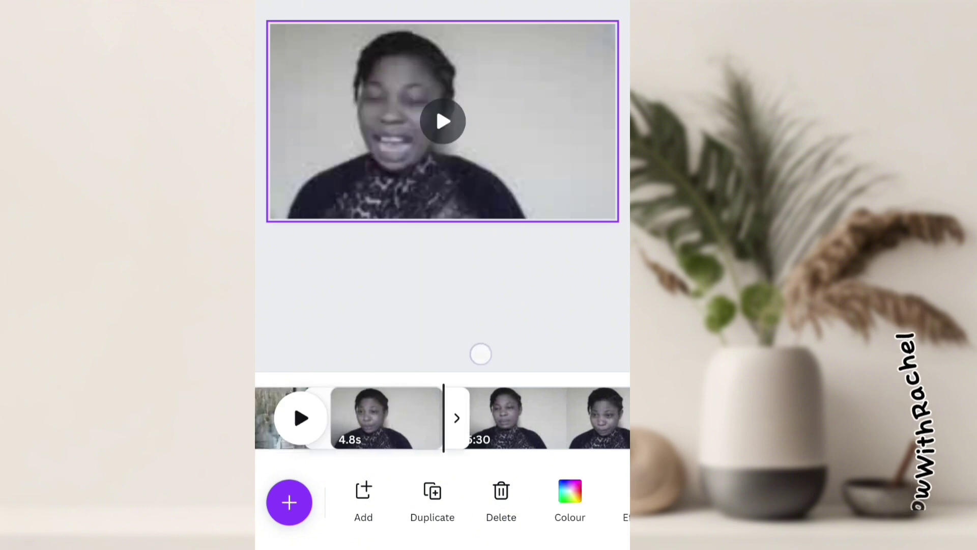
{"action": "left_click", "coordinate": [481, 417]}
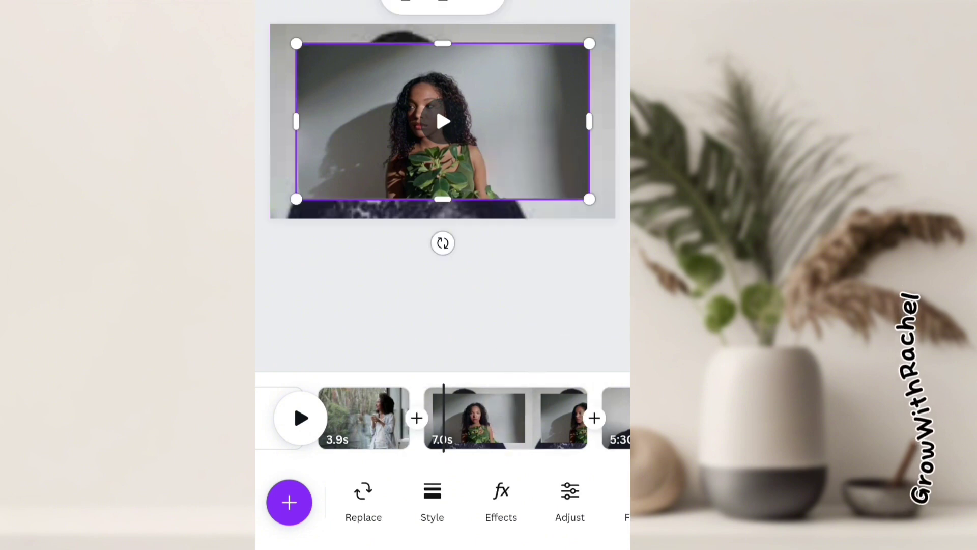
{"action": "scroll", "coordinate": [443, 501], "scroll_direction": "right", "scroll_amount": 5}
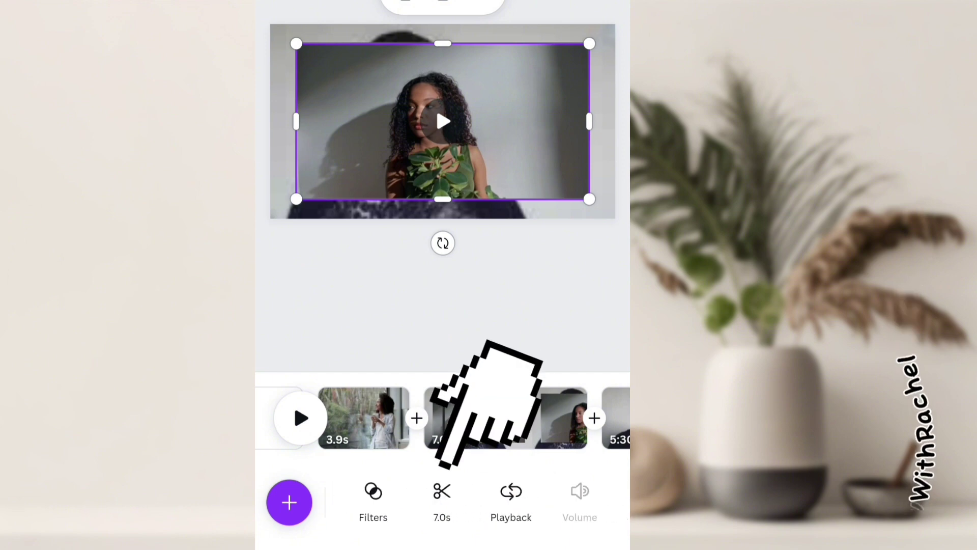
Step: Trim the plant overlay video to about 3.2 seconds and select its page
{"action": "left_click", "coordinate": [433, 496]}
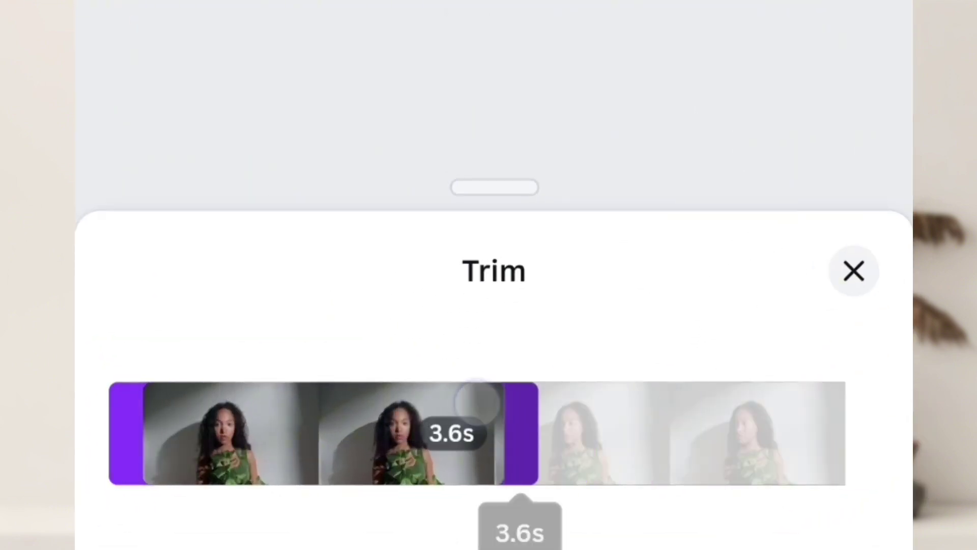
{"action": "left_click_drag", "start_coordinate": [862, 433], "coordinate": [483, 432]}
{"action": "left_click", "coordinate": [853, 270]}
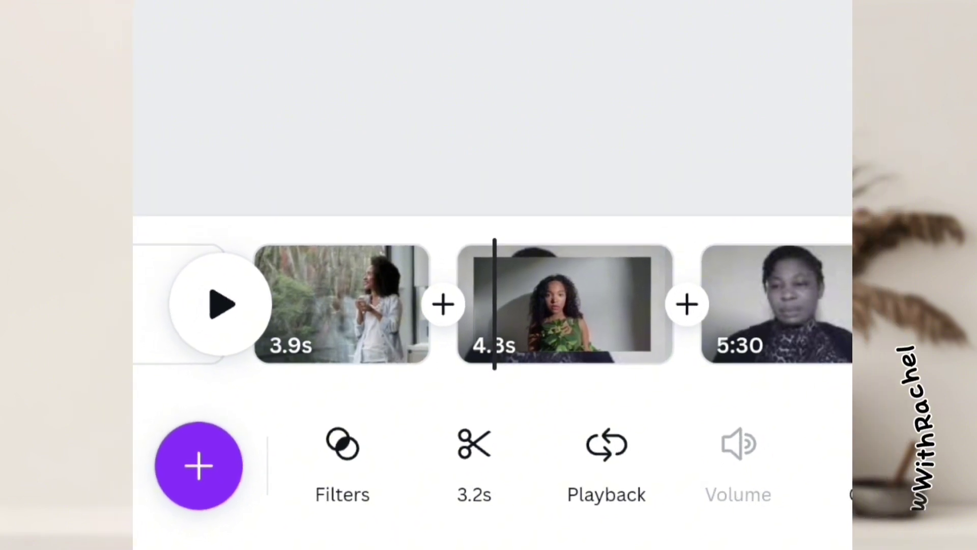
{"action": "left_click", "coordinate": [649, 278]}
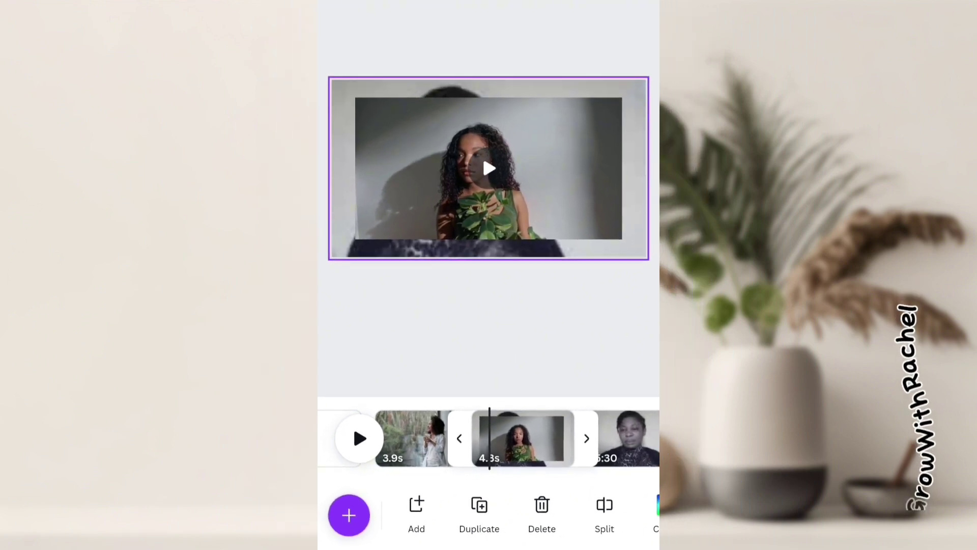
Step: Set the background layer's transparency to 0
{"action": "left_click", "coordinate": [488, 168]}
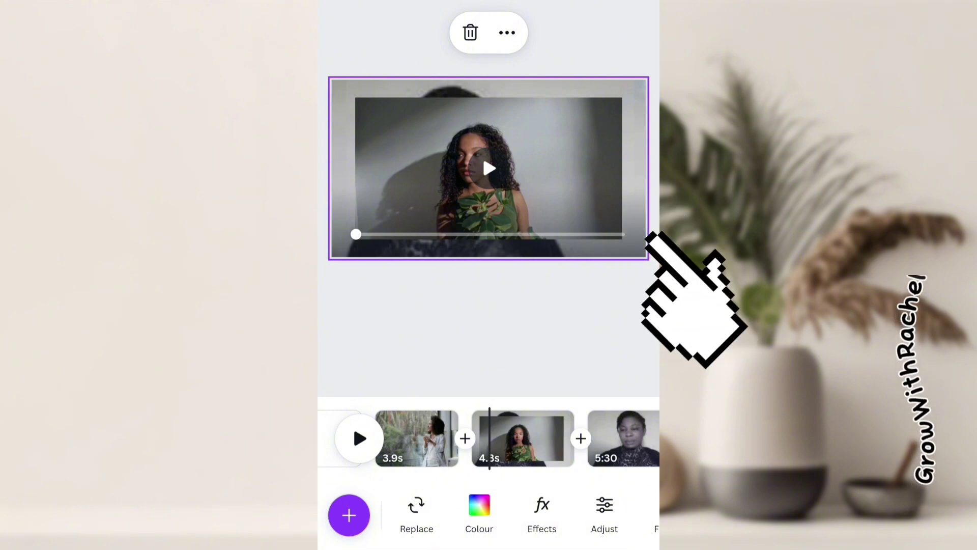
{"action": "left_click_drag", "start_coordinate": [611, 511], "coordinate": [427, 511]}
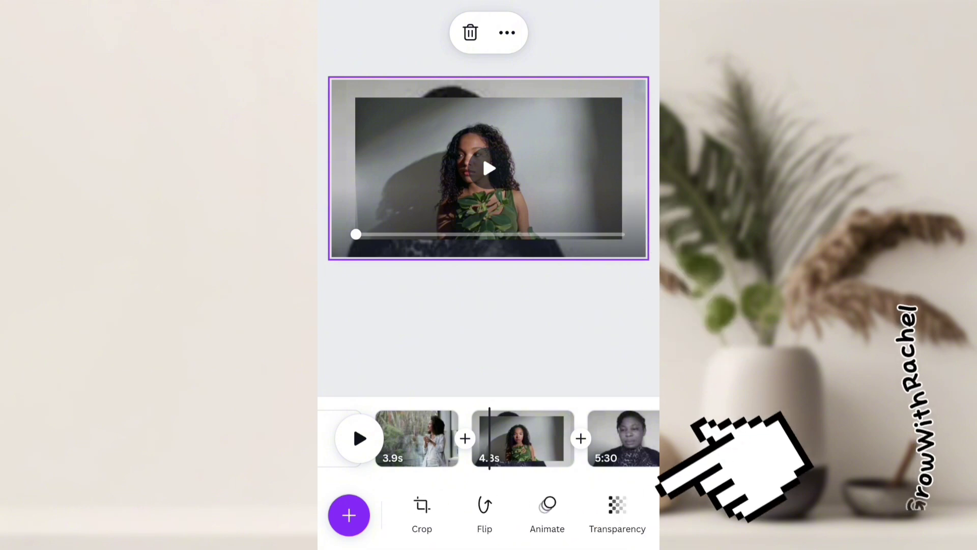
{"action": "left_click", "coordinate": [617, 513]}
{"action": "mouse_move", "coordinate": [645, 528]}
{"action": "left_mouse_down"}
{"action": "mouse_move", "coordinate": [334, 529]}
{"action": "mouse_move", "coordinate": [363, 528]}
{"action": "left_mouse_up"}
{"action": "left_click", "coordinate": [627, 505]}
{"action": "type", "text": "0"}
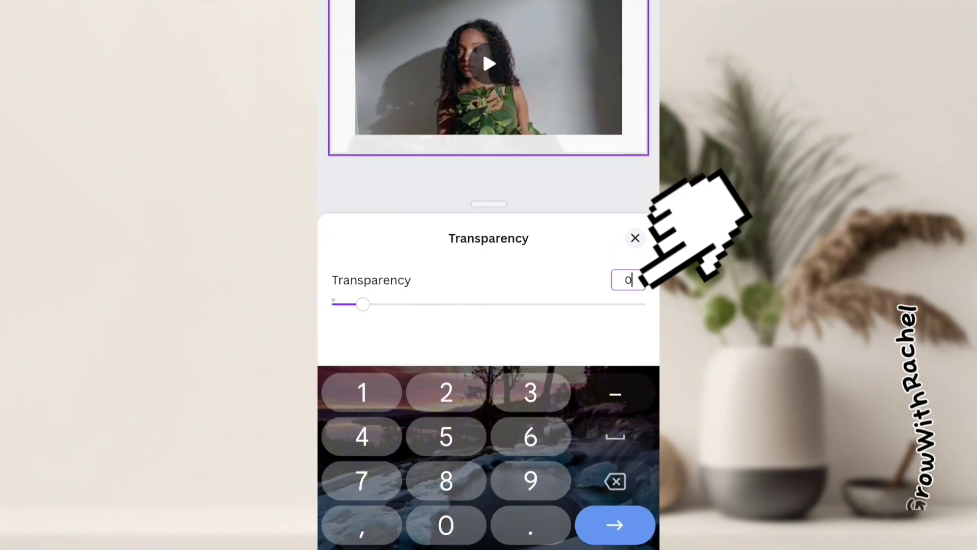
{"action": "left_click", "coordinate": [615, 525]}
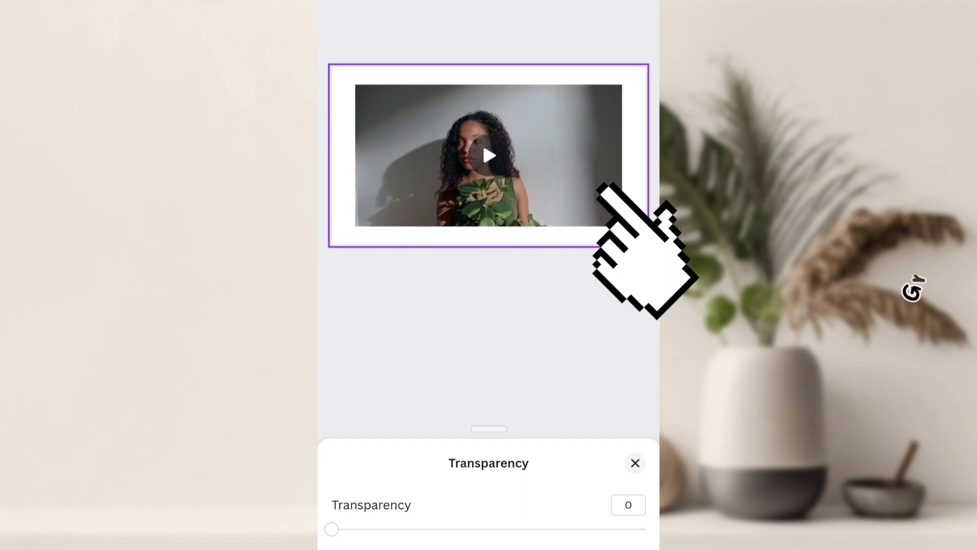
{"action": "left_click", "coordinate": [602, 188]}
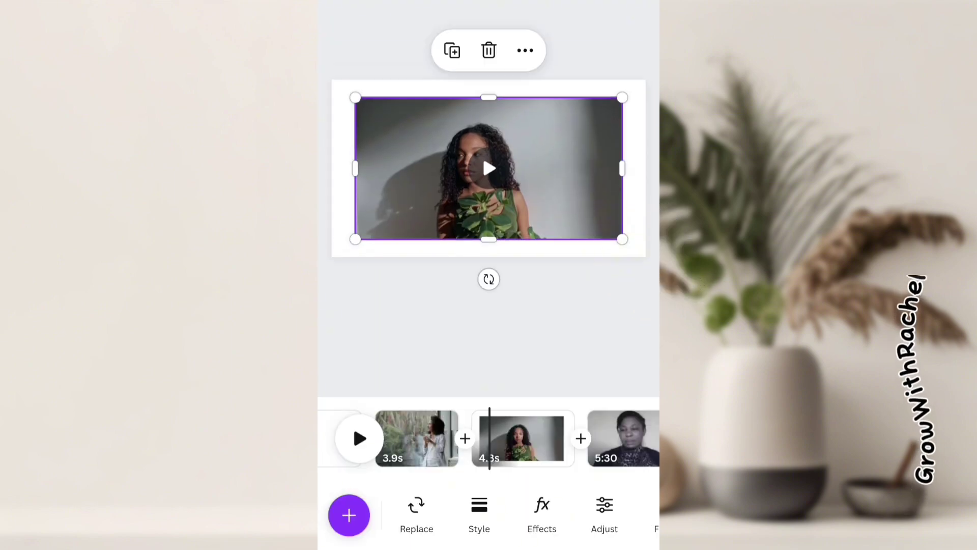
Step: Extend the plant clip's duration to about 4.2 seconds
{"action": "left_click_drag", "start_coordinate": [614, 527], "coordinate": [551, 526]}
{"action": "left_click", "coordinate": [466, 508]}
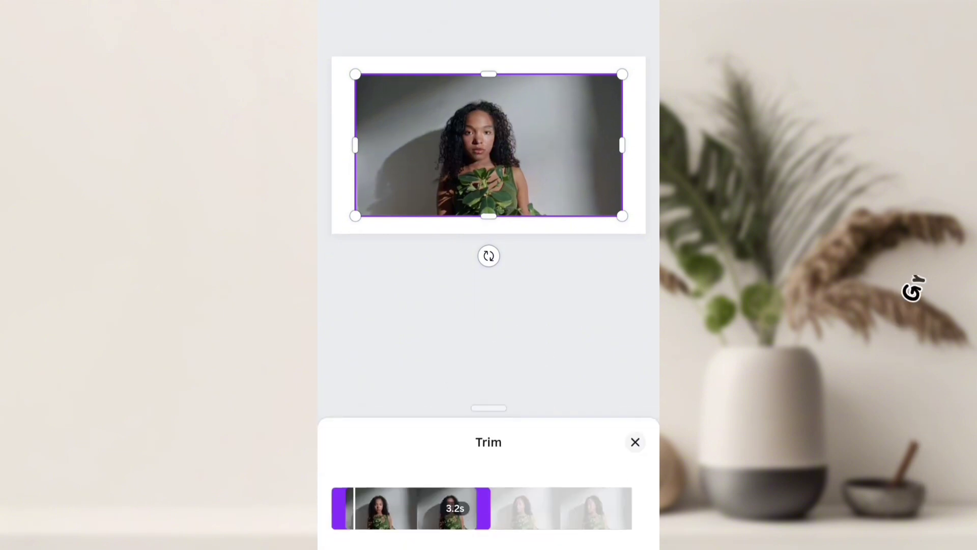
{"action": "left_click_drag", "start_coordinate": [480, 507], "coordinate": [524, 510]}
{"action": "left_click", "coordinate": [634, 441]}
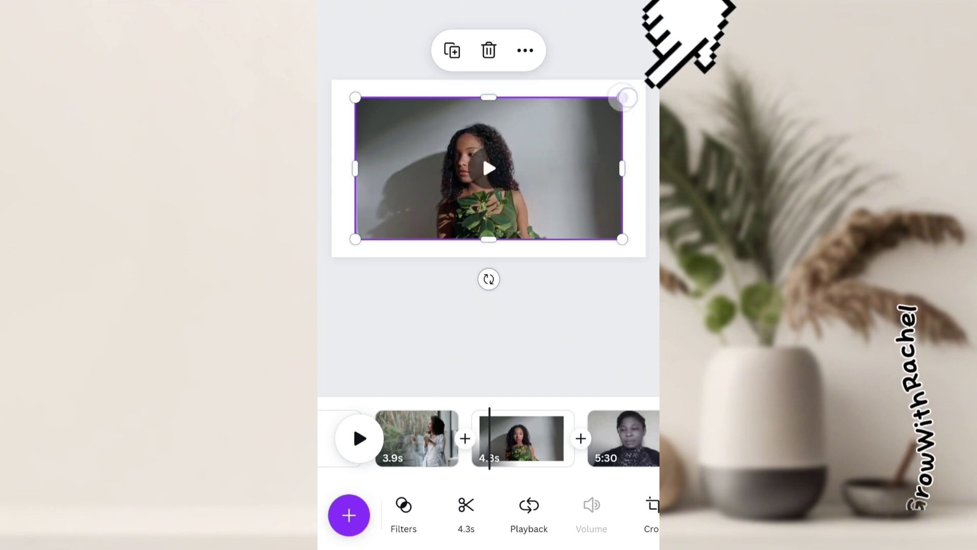
Step: Enlarge the plant video to fill the page and preview the result
{"action": "left_click_drag", "start_coordinate": [621, 98], "coordinate": [646, 85]}
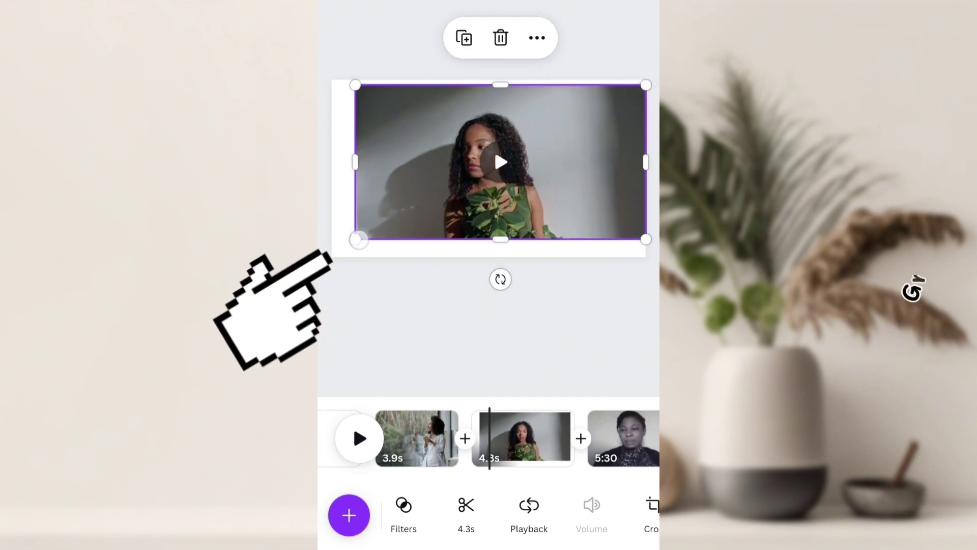
{"action": "left_click_drag", "start_coordinate": [357, 239], "coordinate": [331, 252]}
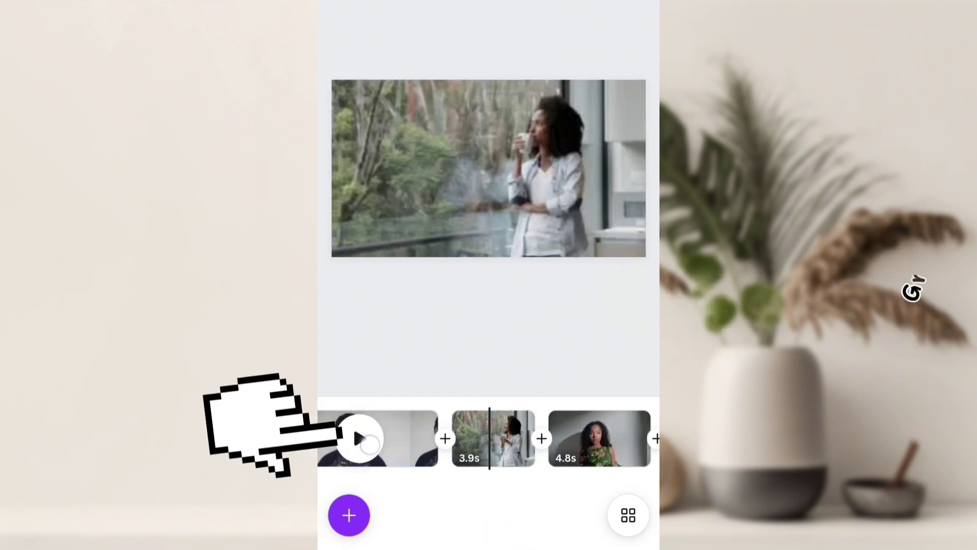
{"action": "left_click", "coordinate": [359, 437]}
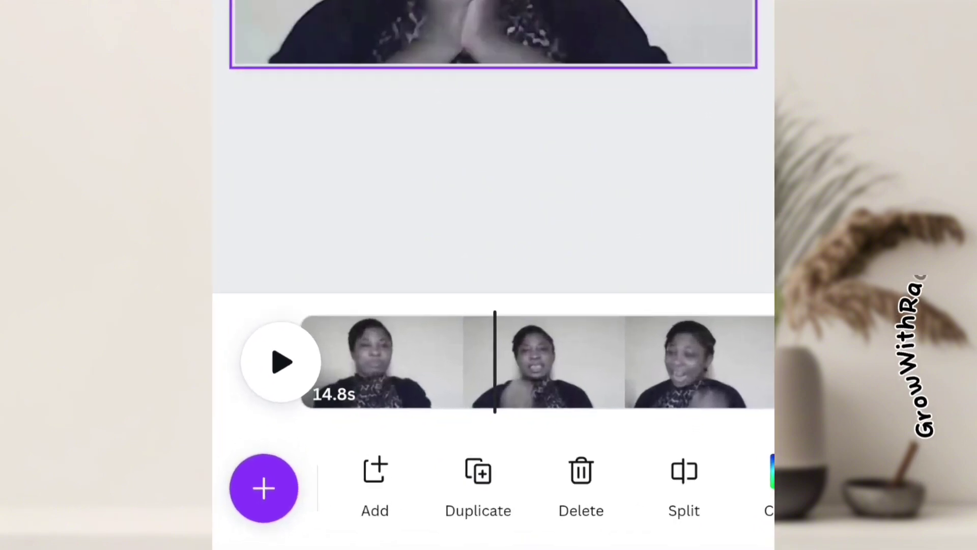
{"action": "scroll", "coordinate": [535, 510], "scroll_direction": "right", "scroll_amount": 5}
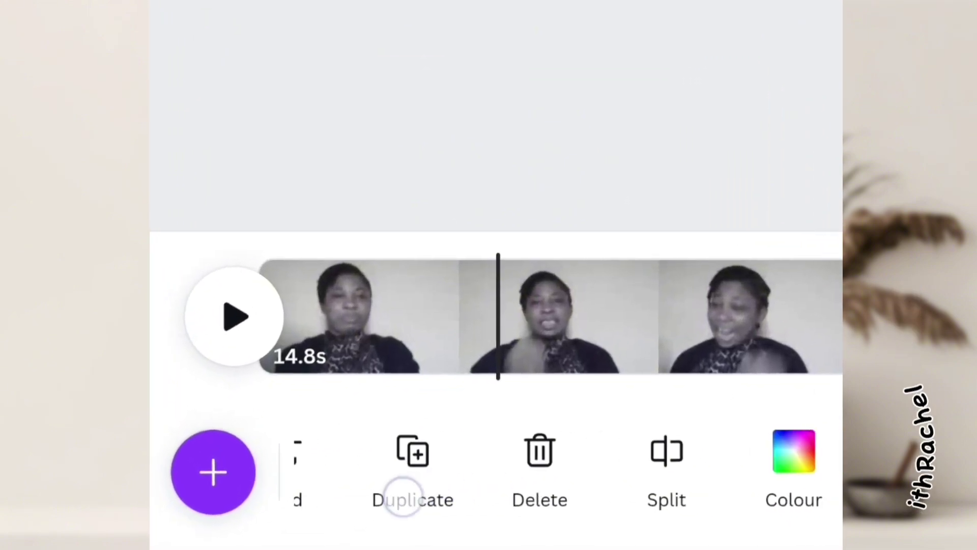
{"action": "scroll", "coordinate": [683, 455], "scroll_direction": "right", "scroll_amount": 5}
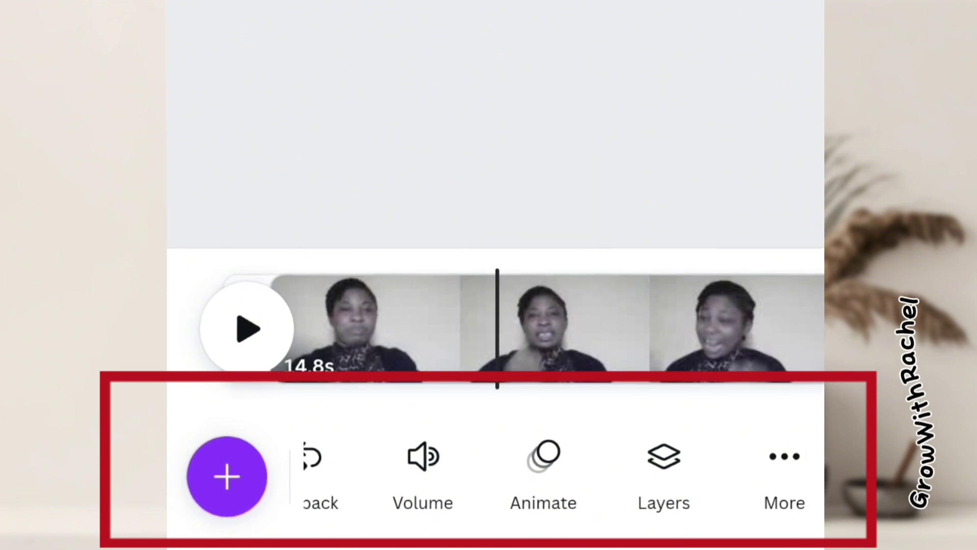
Step: Lower the talking clip's volume to 25
{"action": "left_click", "coordinate": [422, 465]}
{"action": "mouse_move", "coordinate": [691, 492]}
{"action": "left_mouse_down"}
{"action": "mouse_move", "coordinate": [319, 523]}
{"action": "mouse_move", "coordinate": [588, 496]}
{"action": "mouse_move", "coordinate": [757, 497]}
{"action": "left_mouse_up"}
{"action": "left_click", "coordinate": [756, 352]}
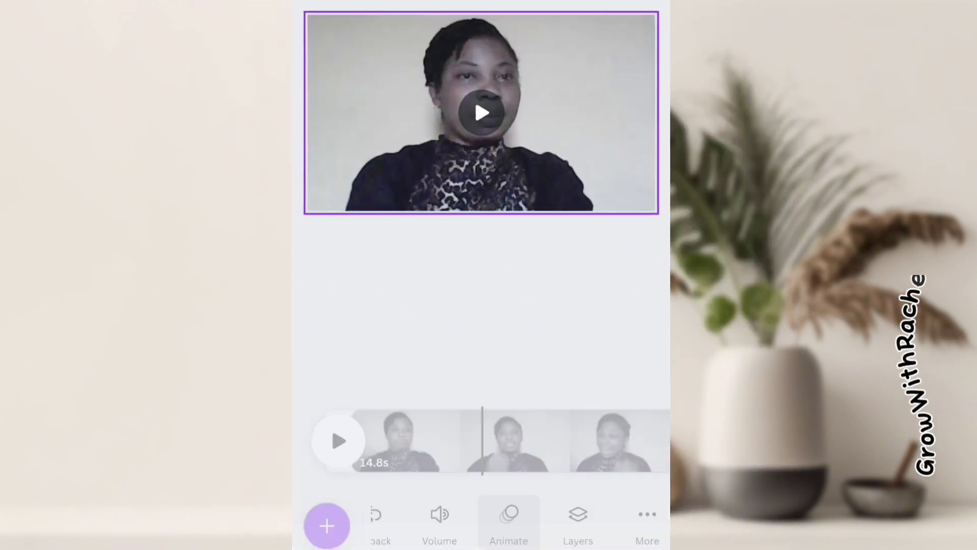
Step: Give the page a Pan animation after trying Breathe and Fade
{"action": "left_click", "coordinate": [508, 519]}
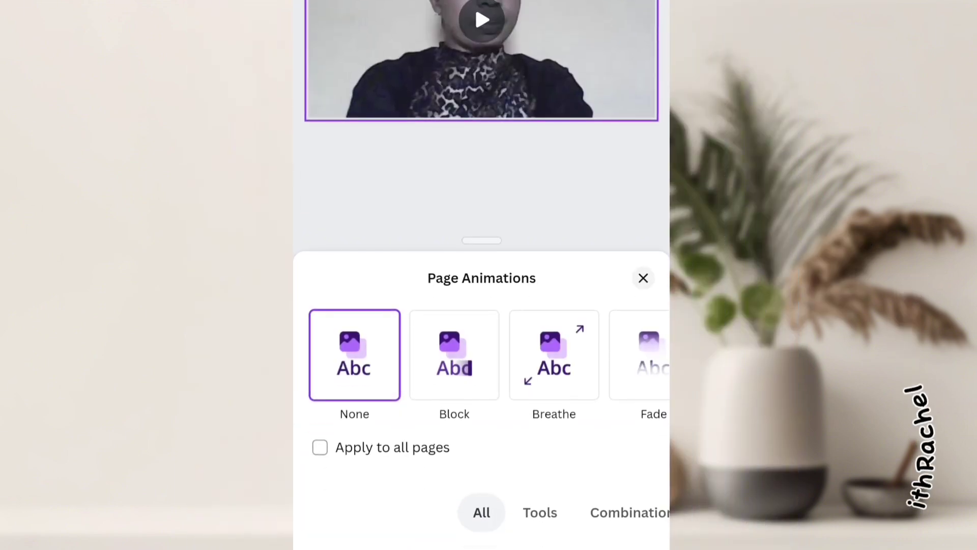
{"action": "left_click", "coordinate": [569, 367]}
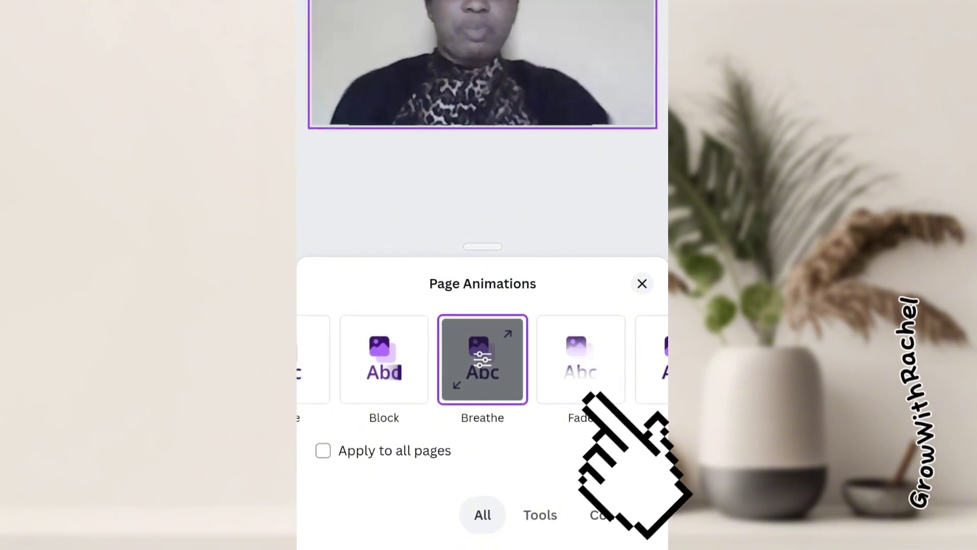
{"action": "left_click", "coordinate": [582, 366]}
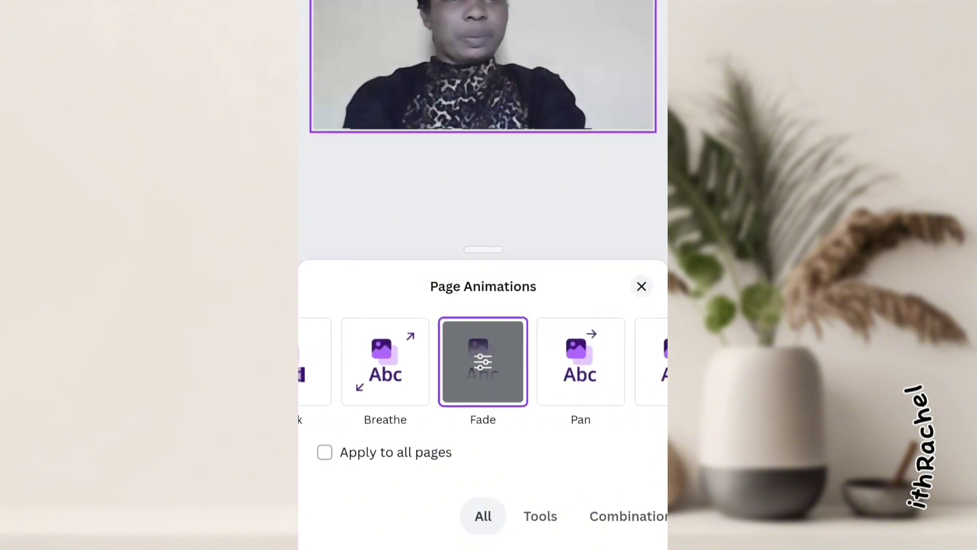
{"action": "left_click", "coordinate": [580, 365]}
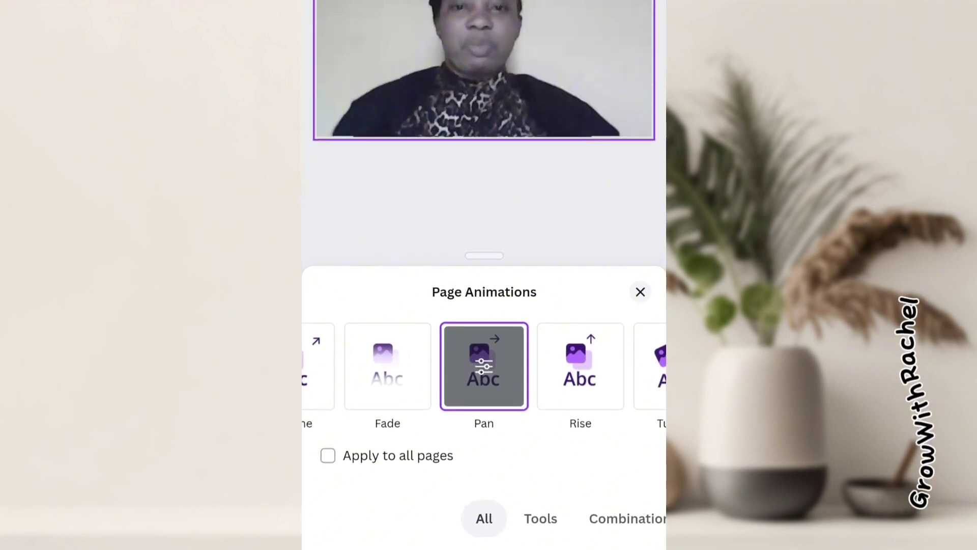
Step: Apply the Vintage Nordic filter to the talking clip for a greyscale look
{"action": "left_click", "coordinate": [640, 292]}
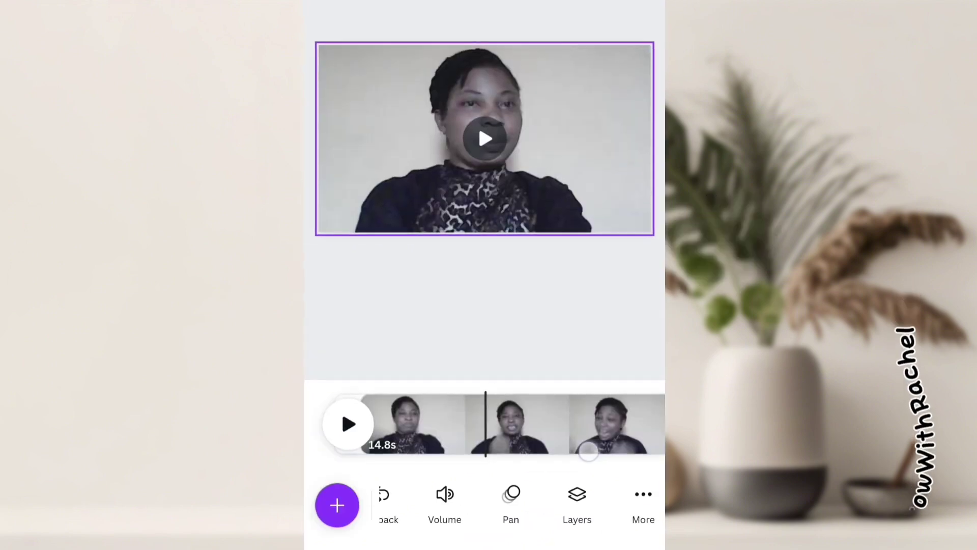
{"action": "left_click", "coordinate": [471, 496]}
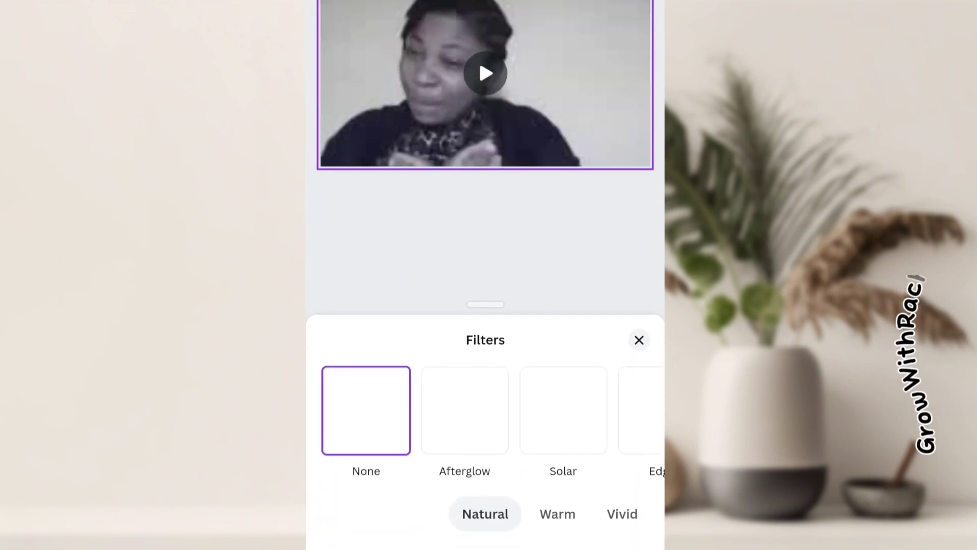
{"action": "left_click", "coordinate": [486, 516]}
{"action": "left_click", "coordinate": [562, 412]}
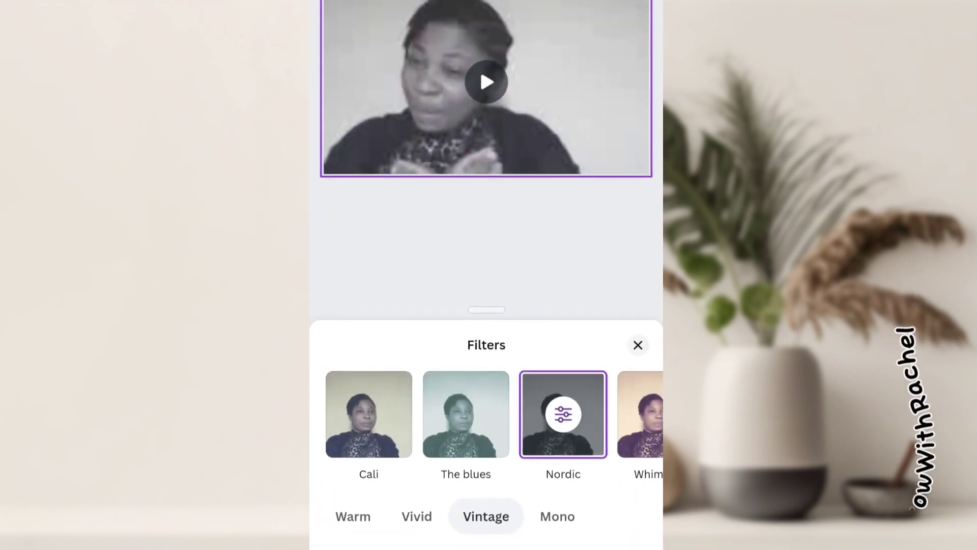
{"action": "left_click", "coordinate": [637, 345]}
{"action": "left_click_drag", "start_coordinate": [580, 442], "coordinate": [427, 443]}
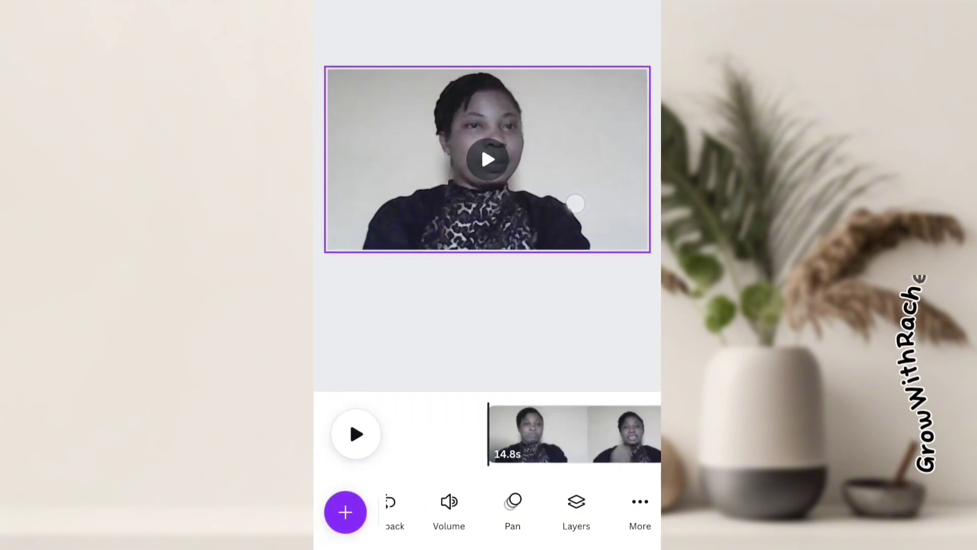
Step: Select the next clip and bring up the Elements library
{"action": "left_click", "coordinate": [487, 160]}
{"action": "left_click", "coordinate": [346, 511]}
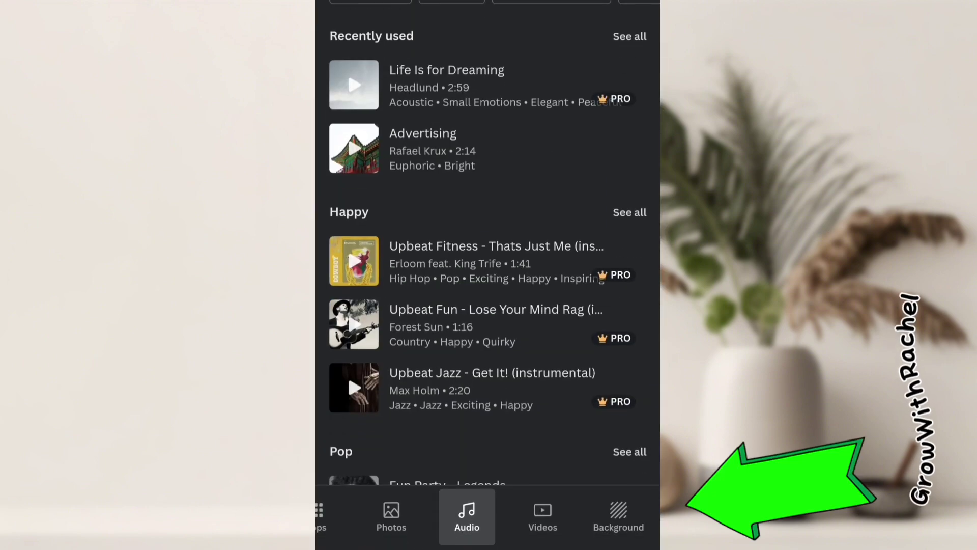
{"action": "left_click_drag", "start_coordinate": [390, 518], "coordinate": [618, 518]}
{"action": "left_click", "coordinate": [508, 519]}
{"action": "left_click", "coordinate": [435, 518]}
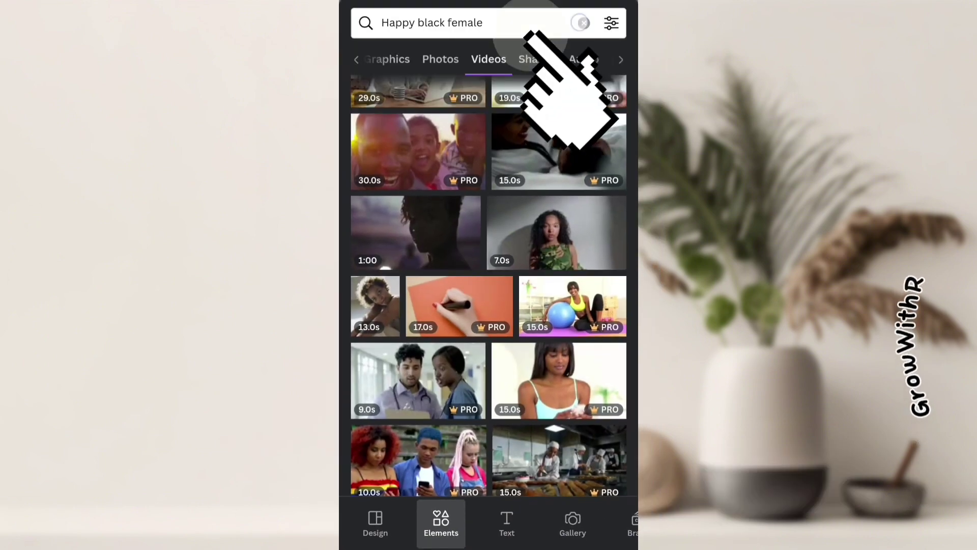
Step: Show all heart graphics results, filtered to animated graphics only
{"action": "left_click", "coordinate": [581, 21]}
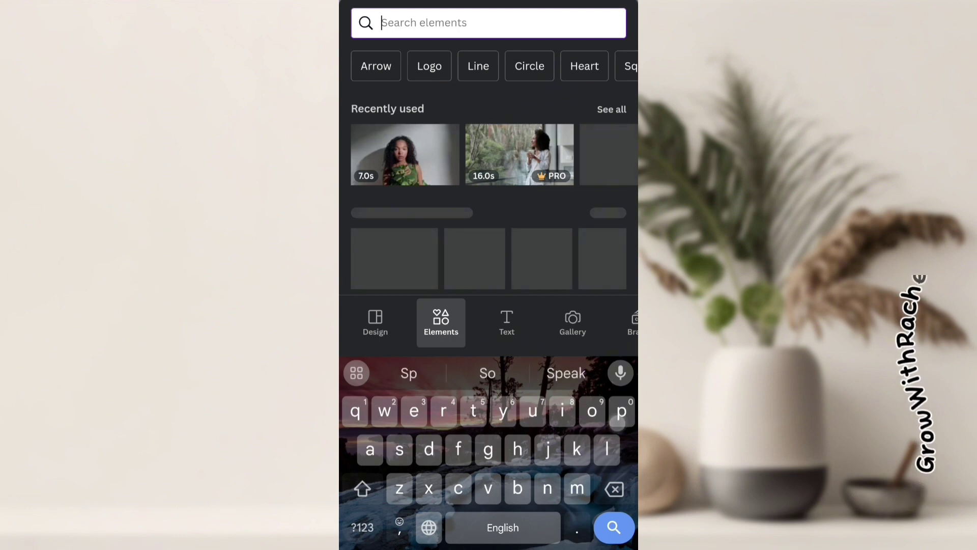
{"action": "type", "text": "Spr"}
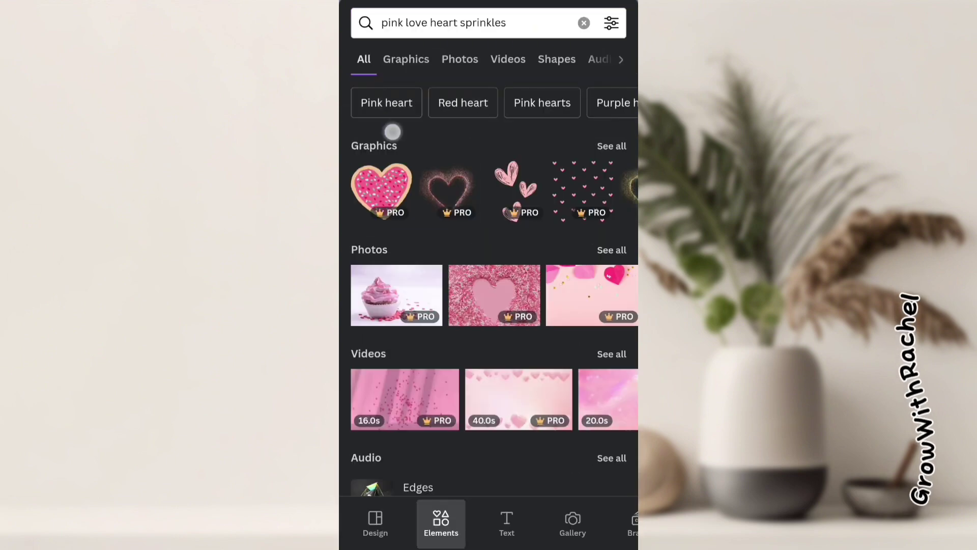
{"action": "left_click", "coordinate": [607, 145]}
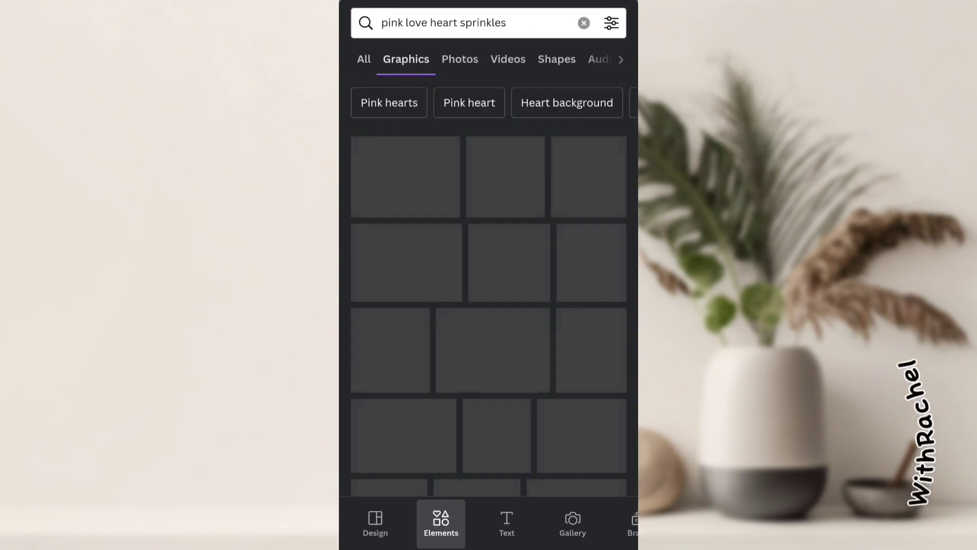
{"action": "scroll", "coordinate": [489, 305], "scroll_direction": "down", "scroll_amount": 5}
{"action": "scroll", "coordinate": [489, 306], "scroll_direction": "up", "scroll_amount": 2}
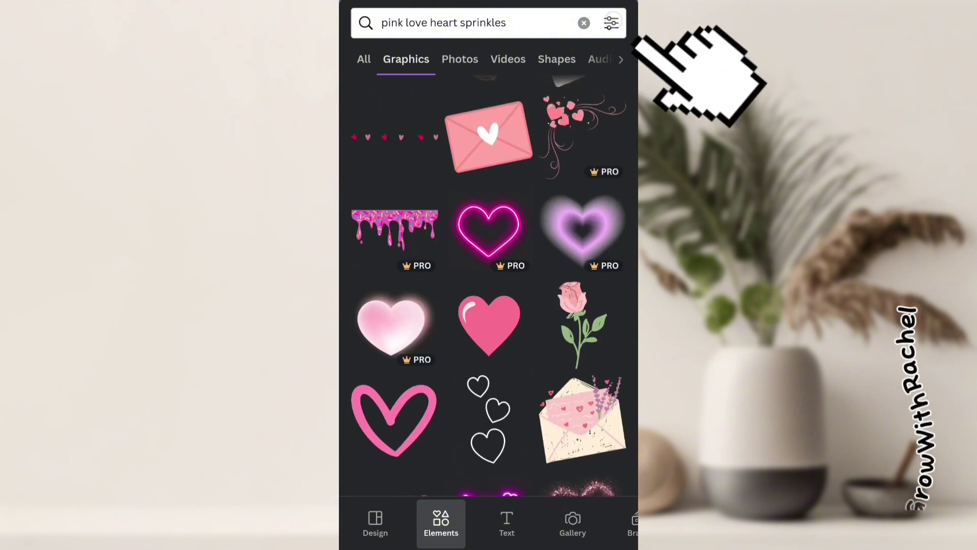
{"action": "left_click", "coordinate": [611, 23]}
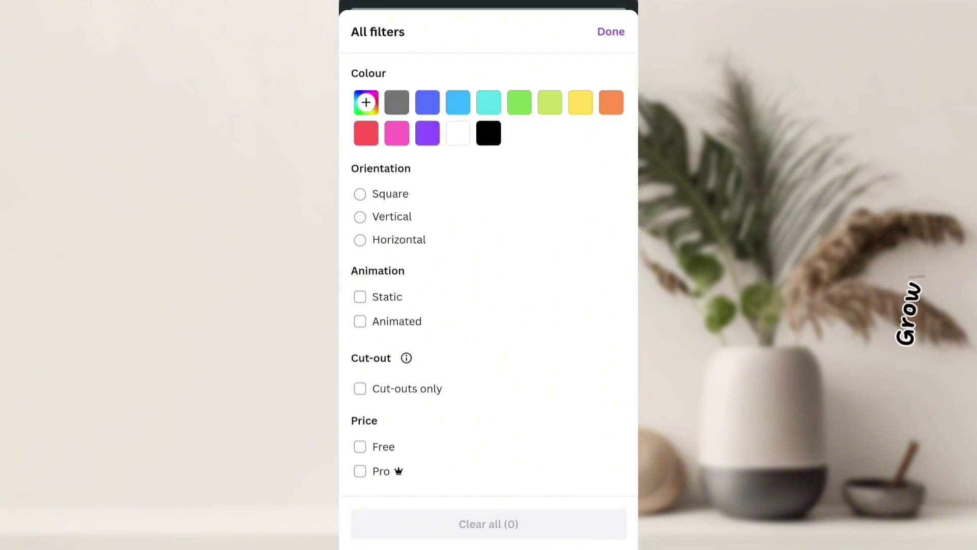
{"action": "left_click", "coordinate": [366, 322]}
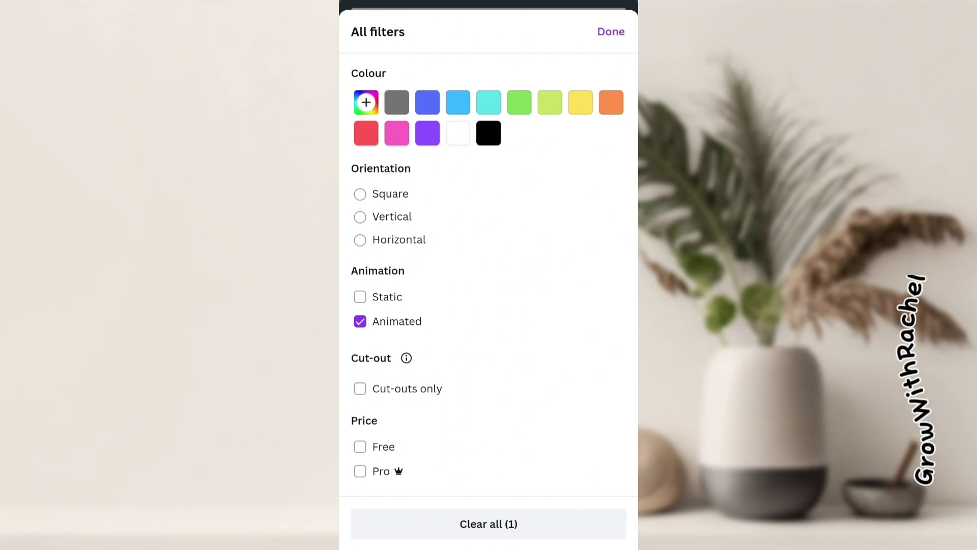
{"action": "left_click", "coordinate": [611, 32]}
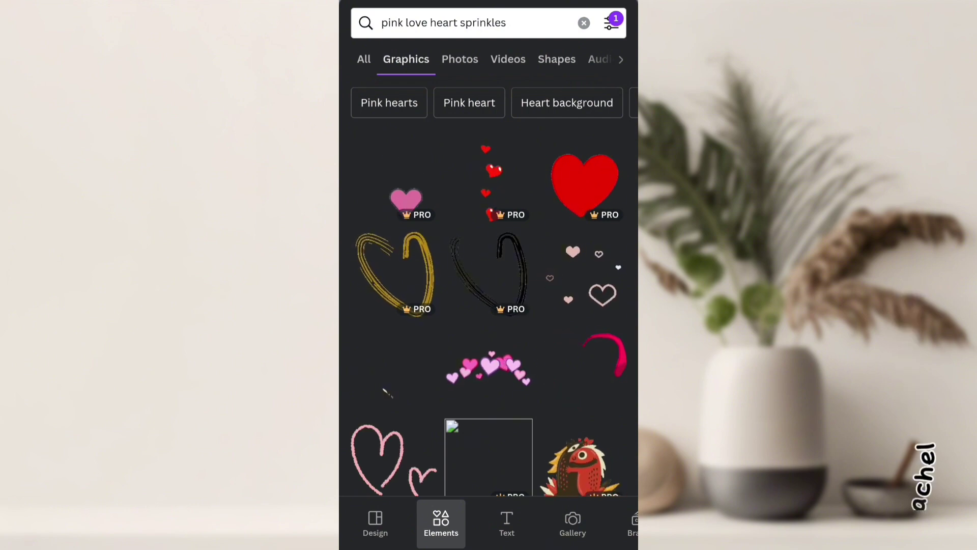
{"action": "scroll", "coordinate": [488, 306], "scroll_direction": "down", "scroll_amount": 3}
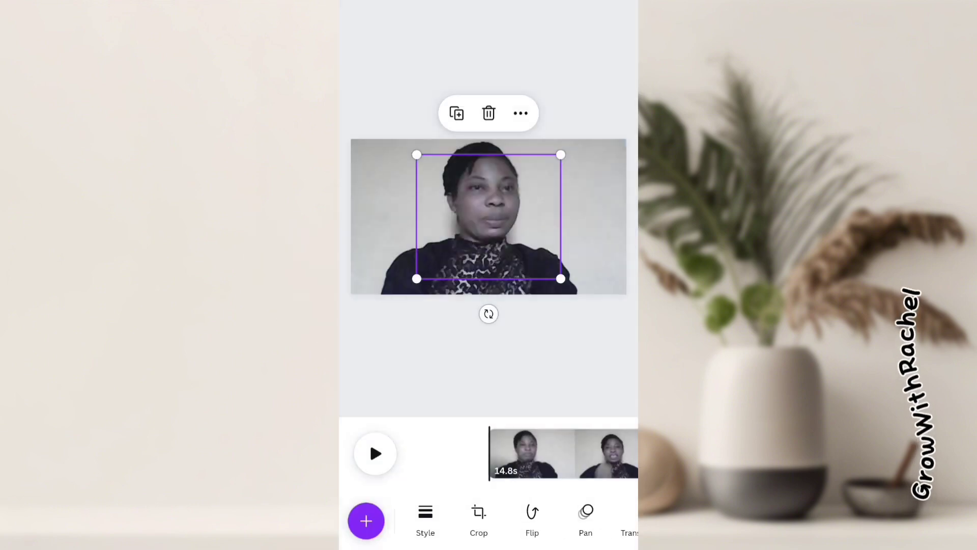
Step: Move the pink heart sticker and shrink it into the video's top-right corner
{"action": "left_click_drag", "start_coordinate": [492, 229], "coordinate": [582, 208]}
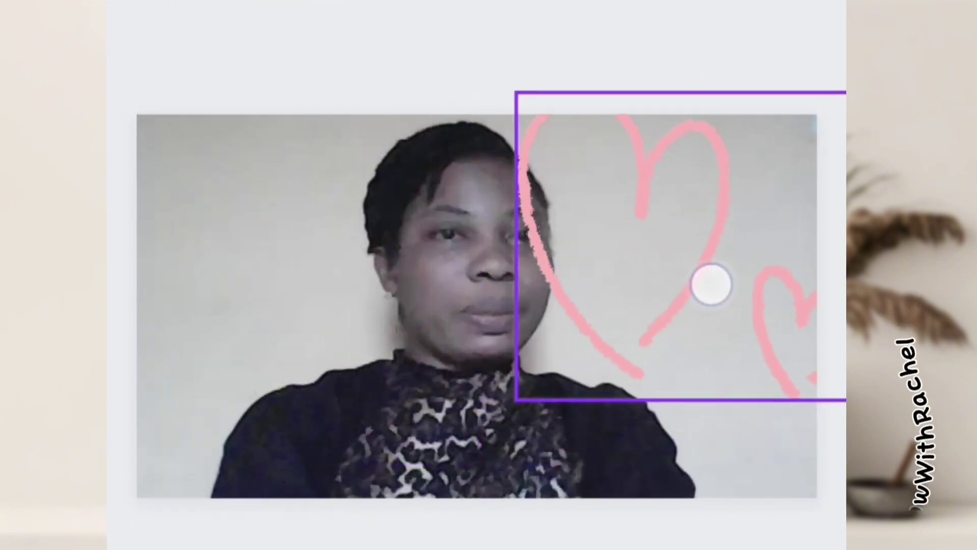
{"action": "left_click_drag", "start_coordinate": [711, 285], "coordinate": [646, 321]}
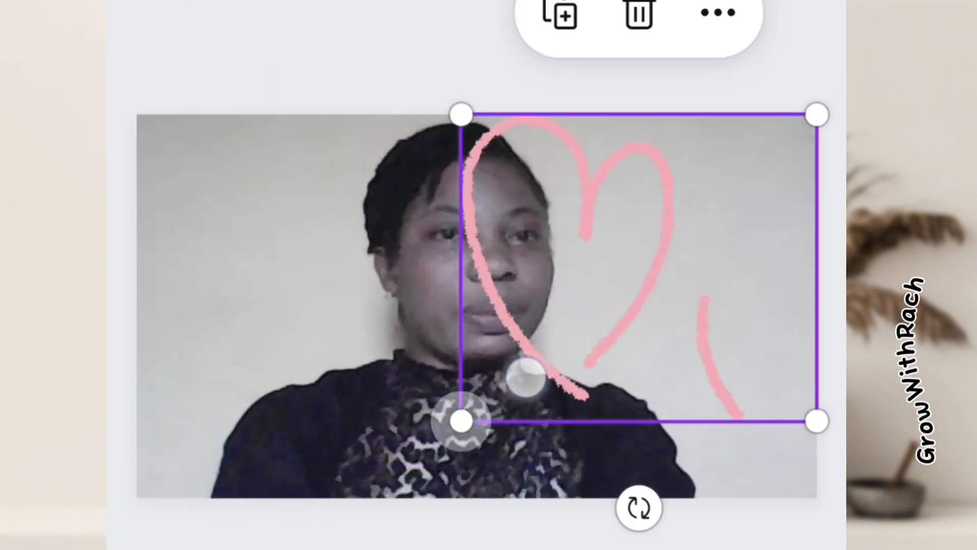
{"action": "left_click_drag", "start_coordinate": [461, 420], "coordinate": [618, 286]}
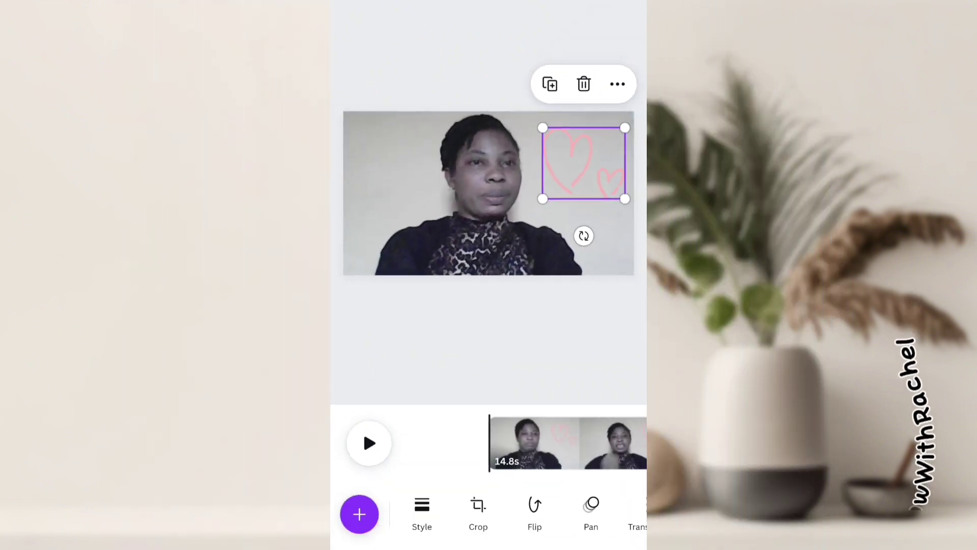
Step: Add the 'Cheers To the New Year' font combination and move it to the lower left
{"action": "left_click", "coordinate": [360, 513]}
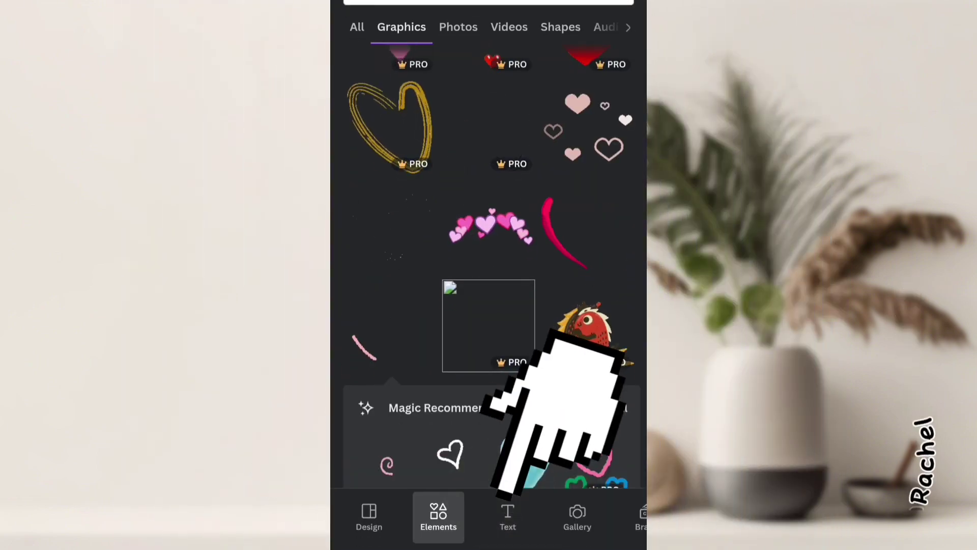
{"action": "left_click", "coordinate": [508, 517]}
{"action": "left_click_drag", "start_coordinate": [570, 375], "coordinate": [569, 115]}
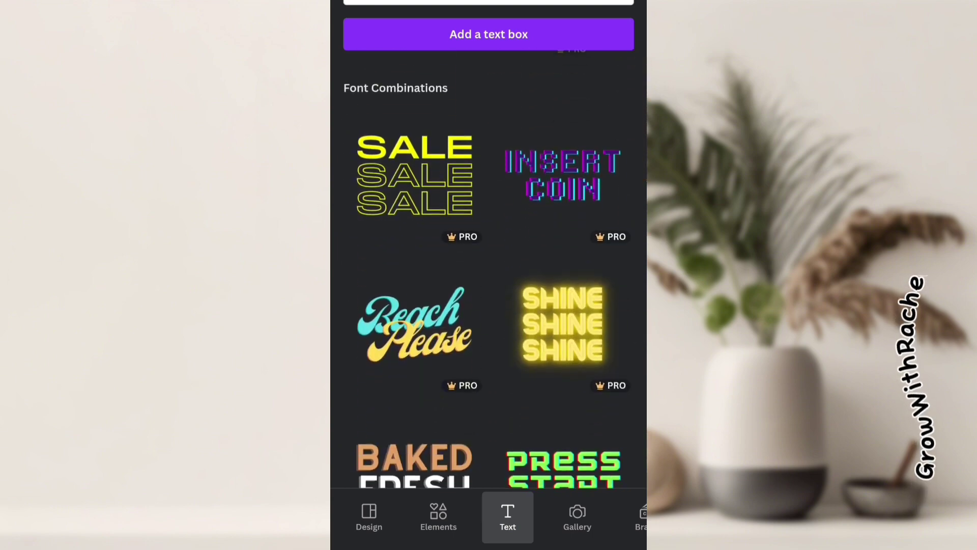
{"action": "left_click_drag", "start_coordinate": [542, 424], "coordinate": [541, 45]}
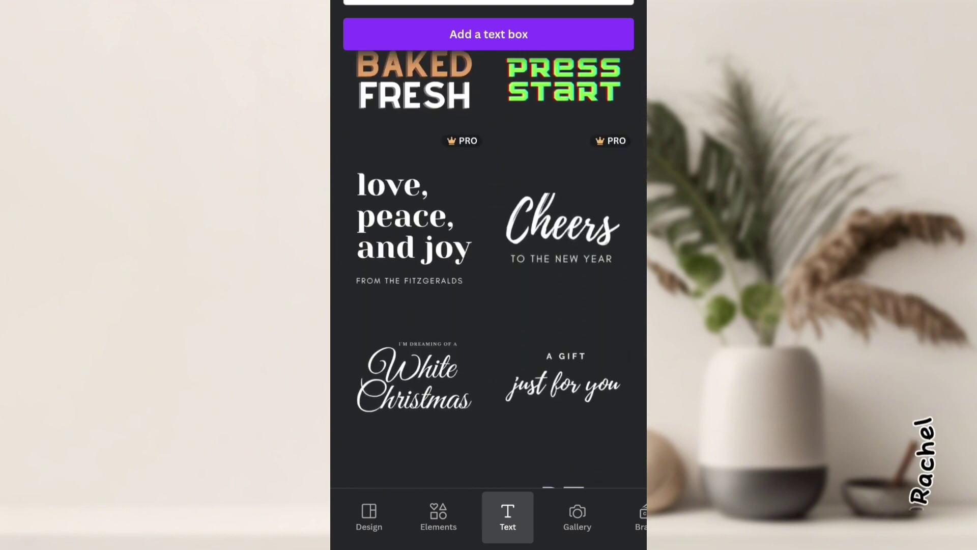
{"action": "left_click", "coordinate": [587, 221]}
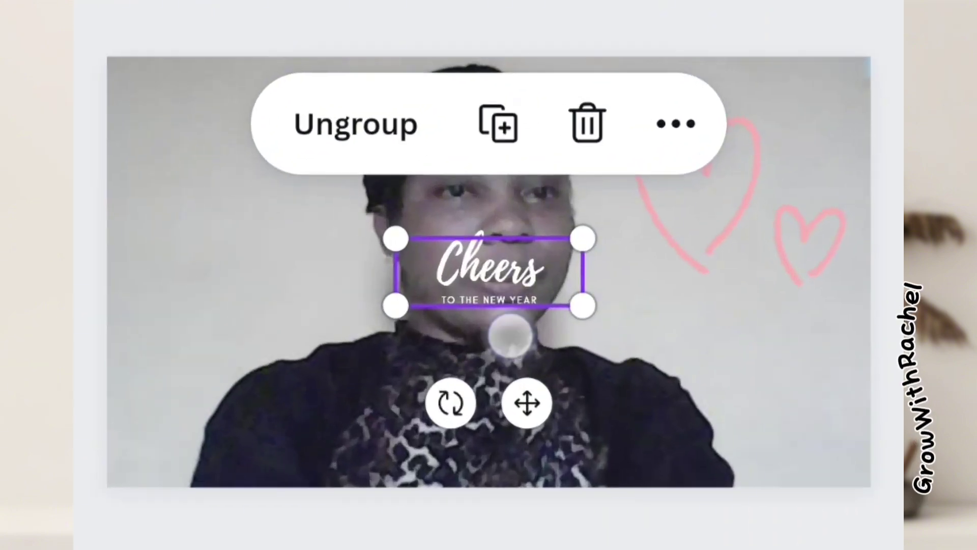
{"action": "mouse_move", "coordinate": [509, 333]}
{"action": "left_mouse_down"}
{"action": "mouse_move", "coordinate": [506, 450]}
{"action": "mouse_move", "coordinate": [507, 408]}
{"action": "left_mouse_up"}
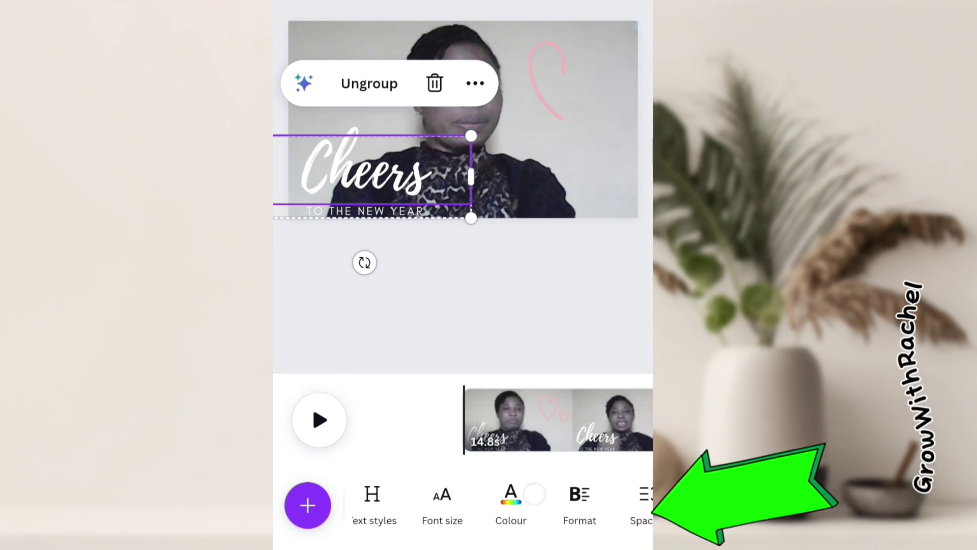
{"action": "left_click_drag", "start_coordinate": [588, 504], "coordinate": [386, 505]}
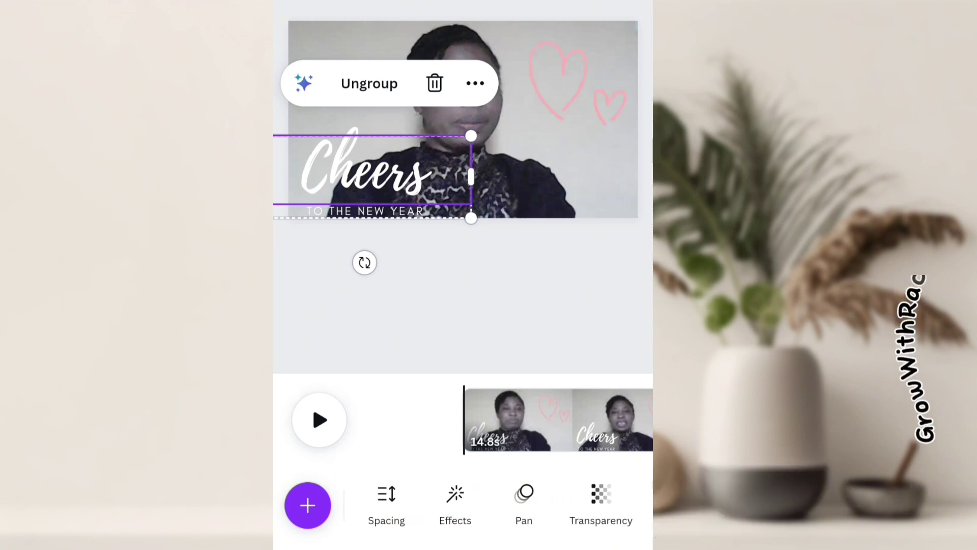
{"action": "left_click", "coordinate": [474, 504]}
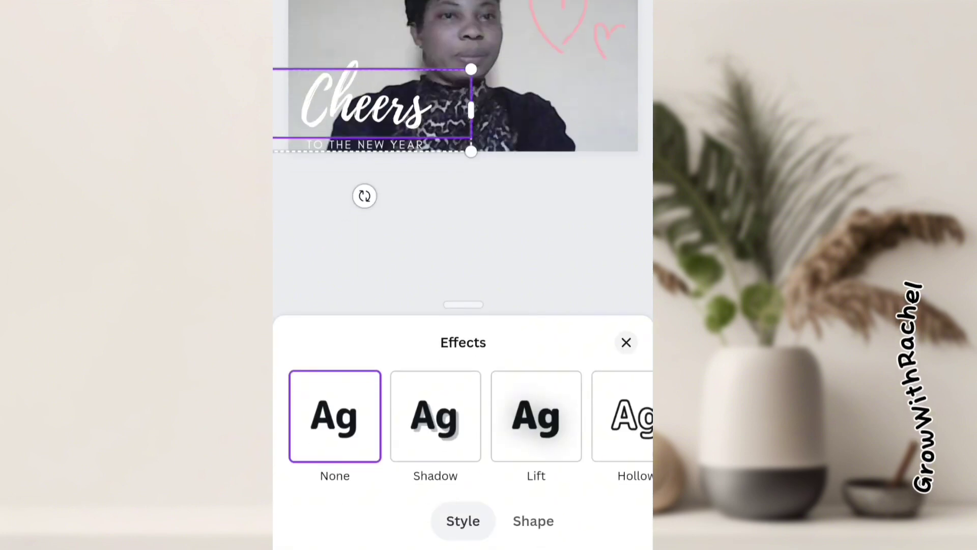
{"action": "left_click", "coordinate": [626, 343]}
{"action": "left_click", "coordinate": [524, 520]}
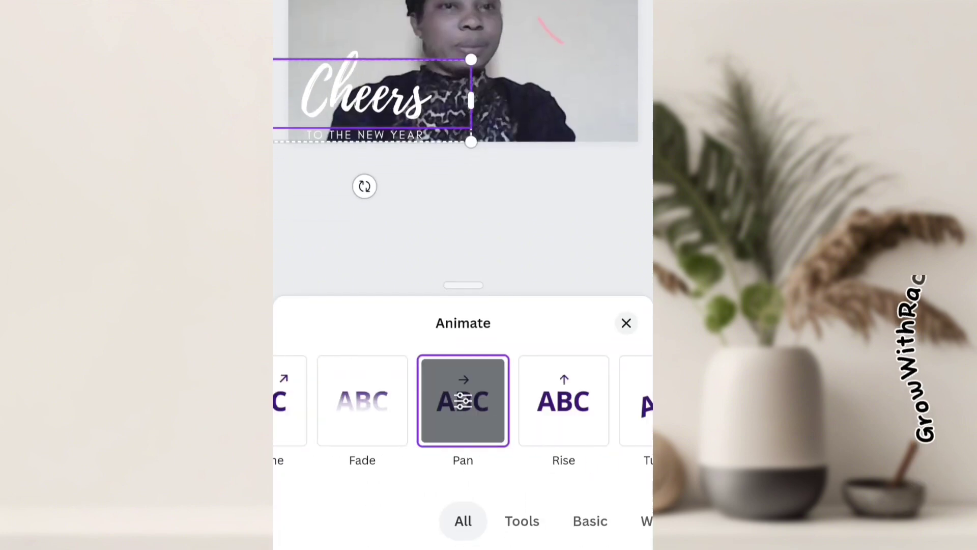
{"action": "scroll", "coordinate": [462, 401], "scroll_direction": "right", "scroll_amount": 3}
{"action": "scroll", "coordinate": [462, 401], "scroll_direction": "right", "scroll_amount": 3}
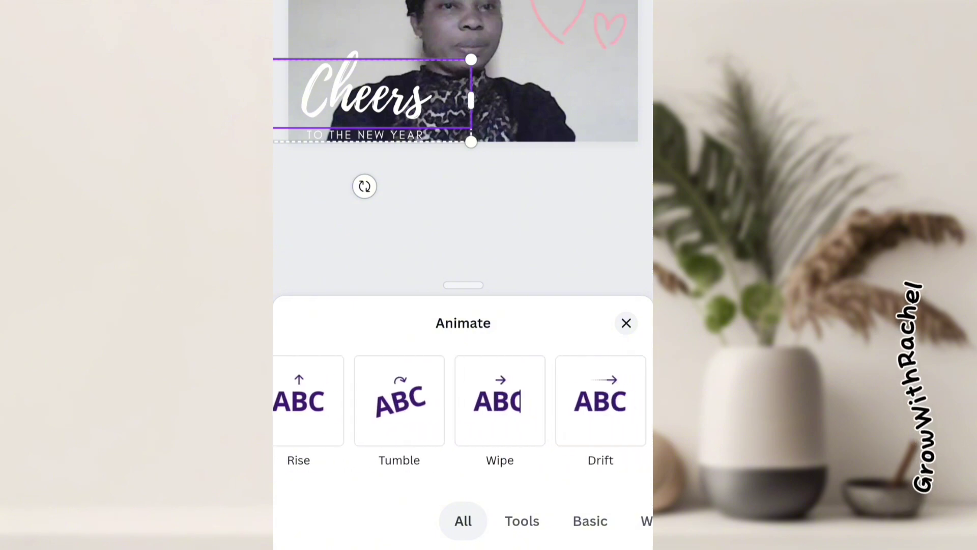
{"action": "scroll", "coordinate": [463, 401], "scroll_direction": "right", "scroll_amount": 3}
{"action": "scroll", "coordinate": [463, 401], "scroll_direction": "right", "scroll_amount": 1}
{"action": "left_click", "coordinate": [447, 400]}
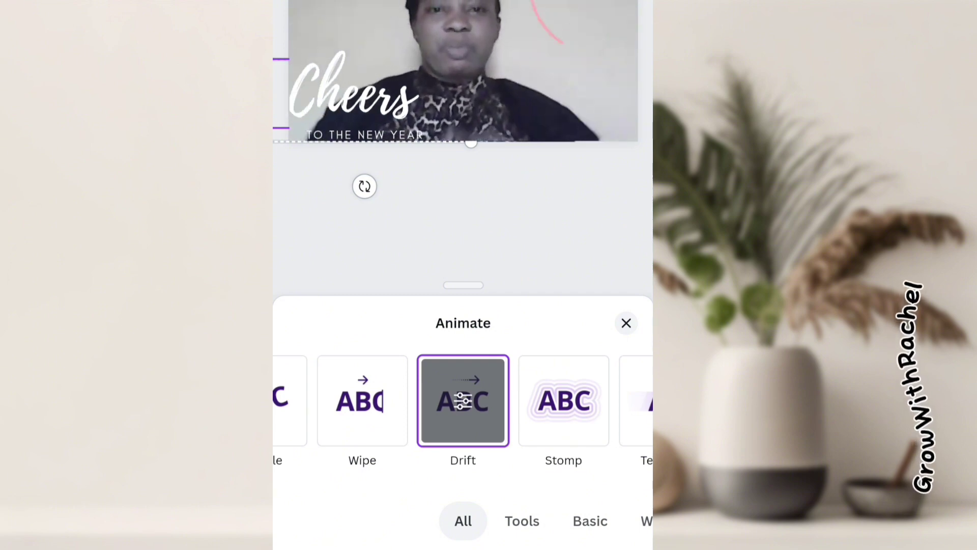
{"action": "left_click", "coordinate": [464, 403]}
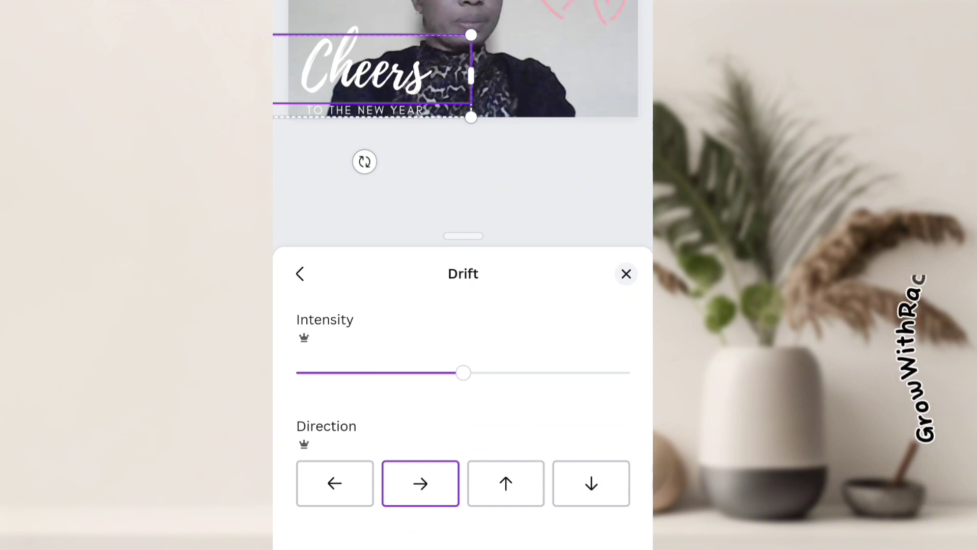
{"action": "left_click", "coordinate": [505, 482]}
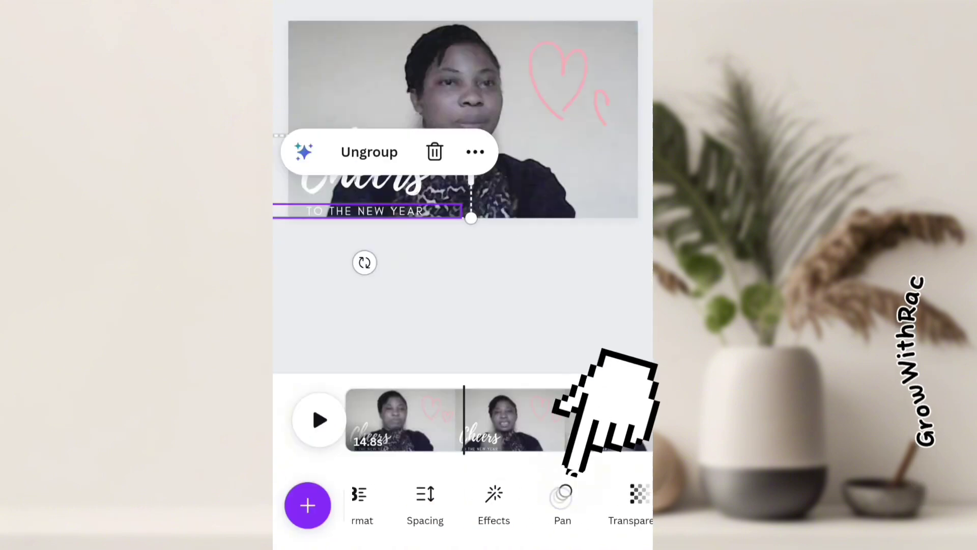
Step: Apply the Rise animation to the Cheers text and drag its speed slider slower
{"action": "left_click", "coordinate": [563, 494]}
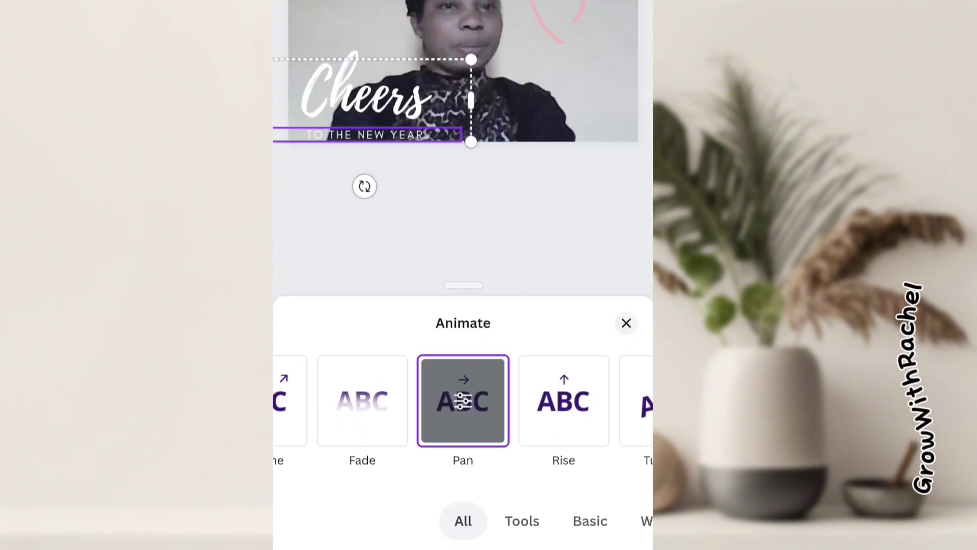
{"action": "left_click", "coordinate": [564, 400]}
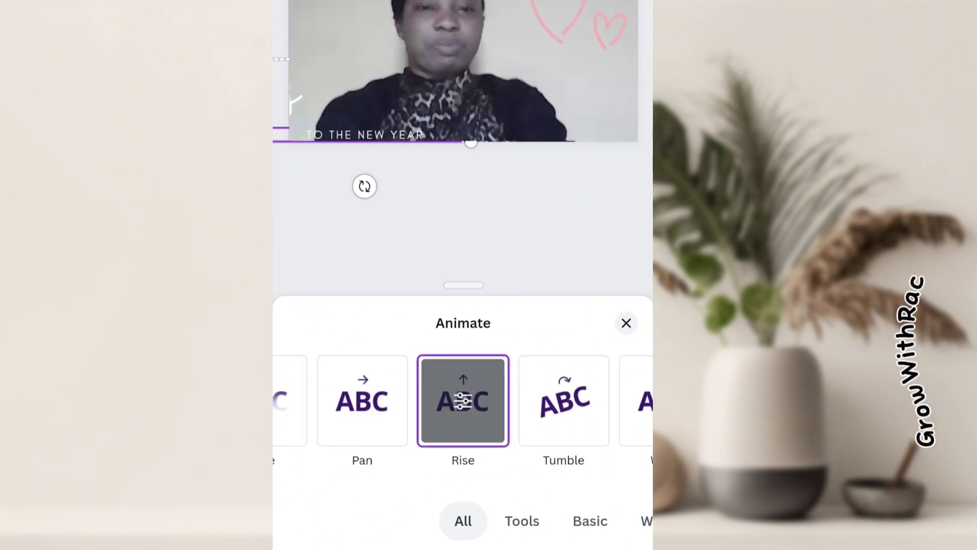
{"action": "left_click", "coordinate": [463, 401]}
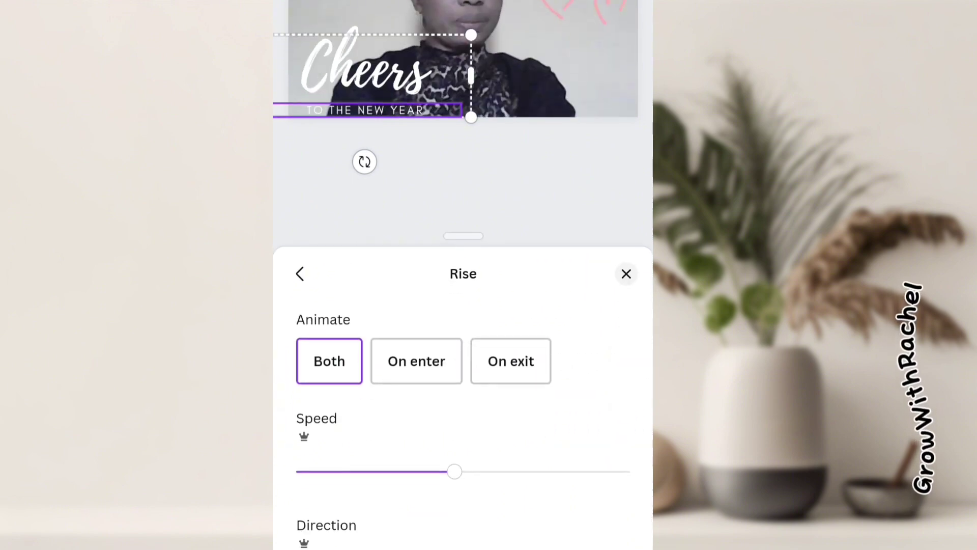
{"action": "mouse_move", "coordinate": [454, 471]}
{"action": "left_mouse_down"}
{"action": "mouse_move", "coordinate": [373, 462]}
{"action": "mouse_move", "coordinate": [317, 470]}
{"action": "left_mouse_up"}
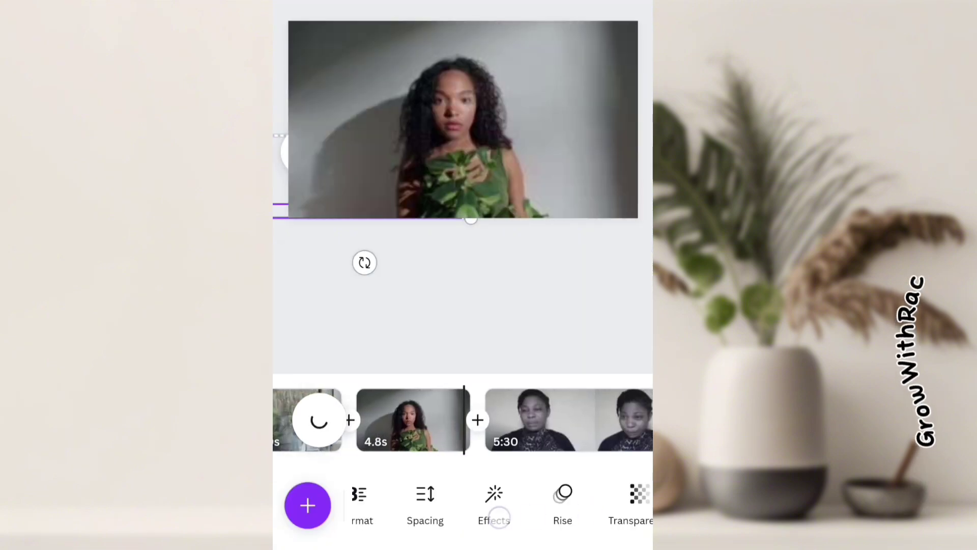
Step: Delete the 3.9-second template clip from the timeline
{"action": "left_click", "coordinate": [436, 420]}
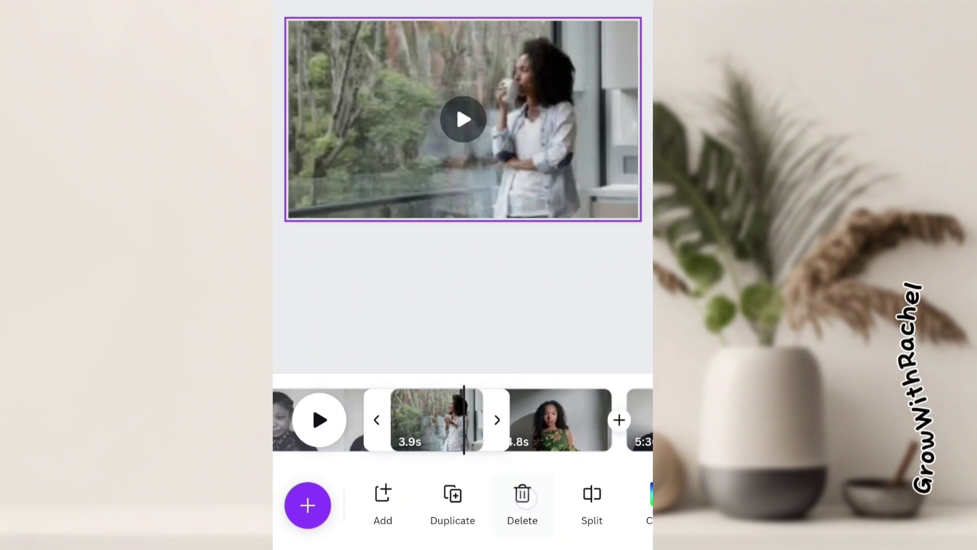
{"action": "left_click", "coordinate": [522, 496]}
{"action": "left_click", "coordinate": [319, 420]}
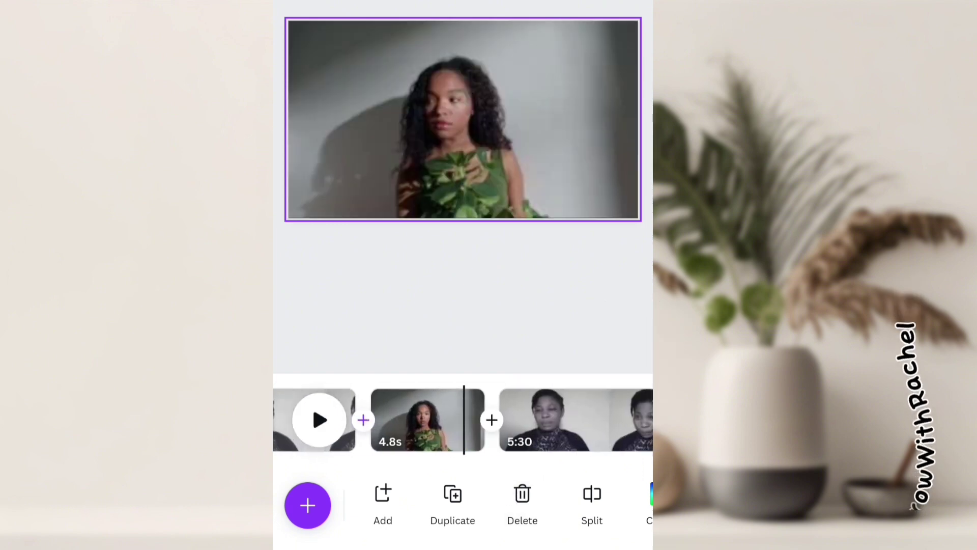
Step: Set the grey 15.49s webcam clip's video speed to 2×
{"action": "left_click", "coordinate": [522, 496]}
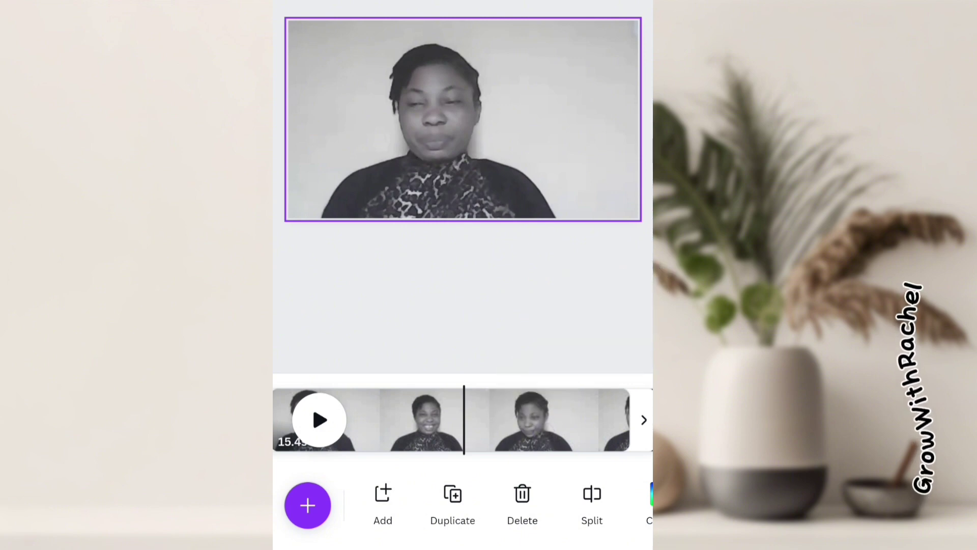
{"action": "scroll", "coordinate": [461, 504], "scroll_direction": "right", "scroll_amount": 3}
{"action": "scroll", "coordinate": [462, 504], "scroll_direction": "right", "scroll_amount": 5}
{"action": "left_click", "coordinate": [427, 497]}
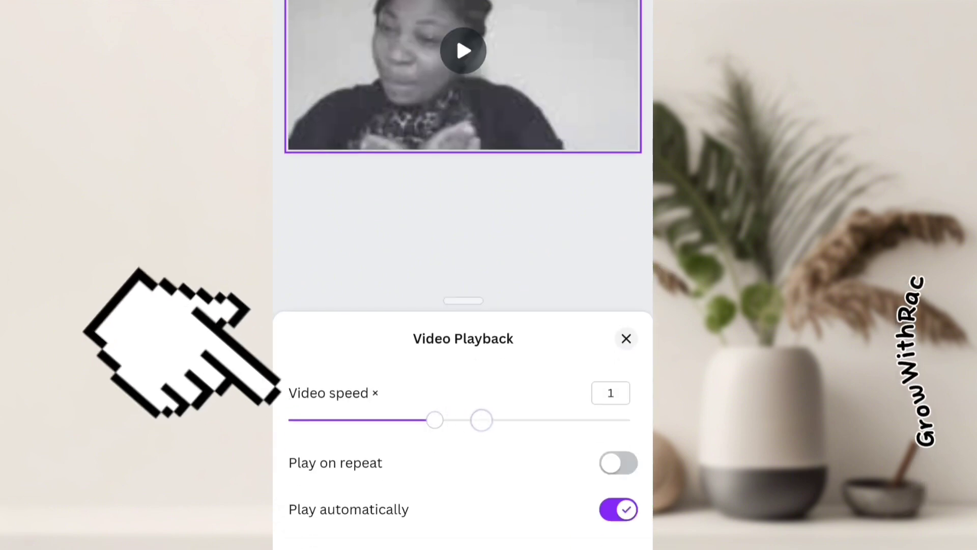
{"action": "left_click_drag", "start_coordinate": [581, 420], "coordinate": [630, 420]}
{"action": "left_click", "coordinate": [626, 338]}
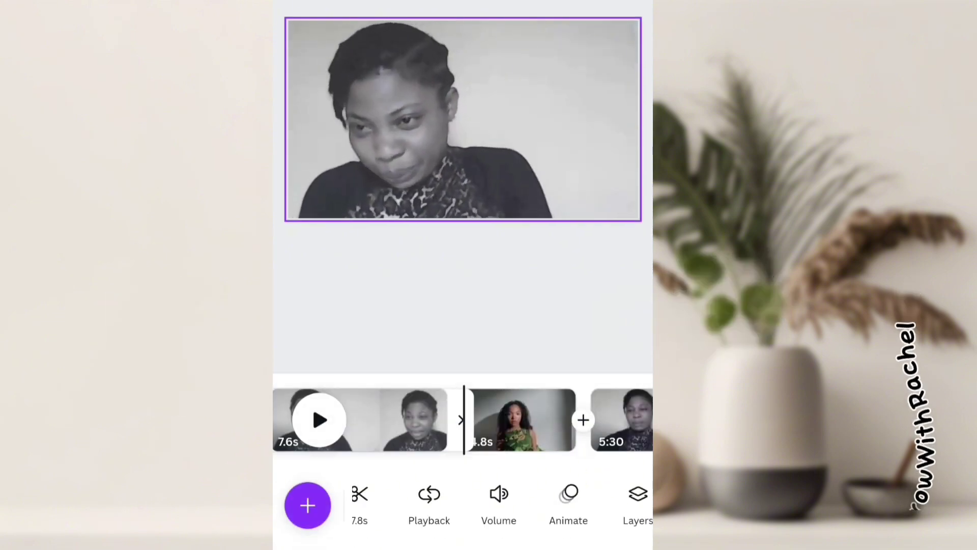
{"action": "left_click_drag", "start_coordinate": [541, 359], "coordinate": [649, 359]}
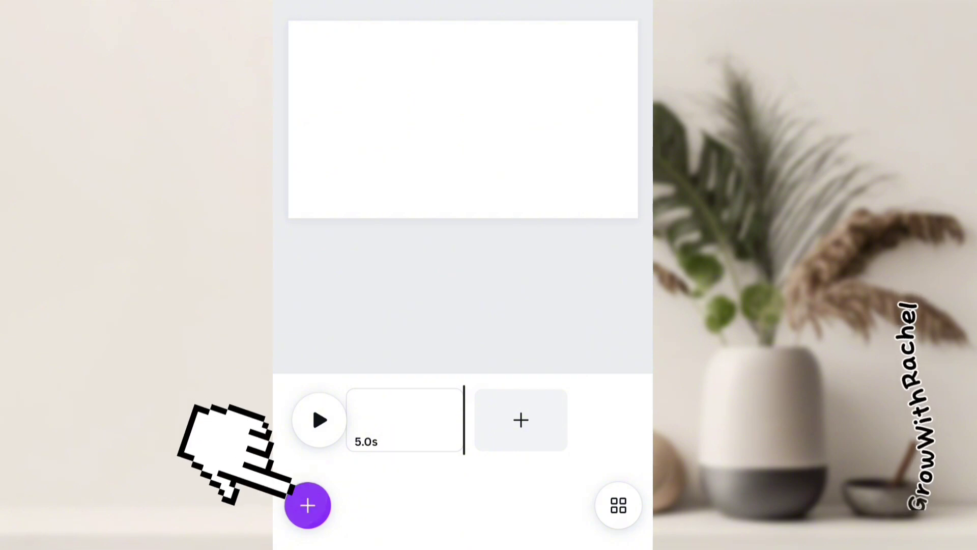
Step: Open the add-content panel and switch to browsing Design video templates
{"action": "left_click", "coordinate": [308, 504]}
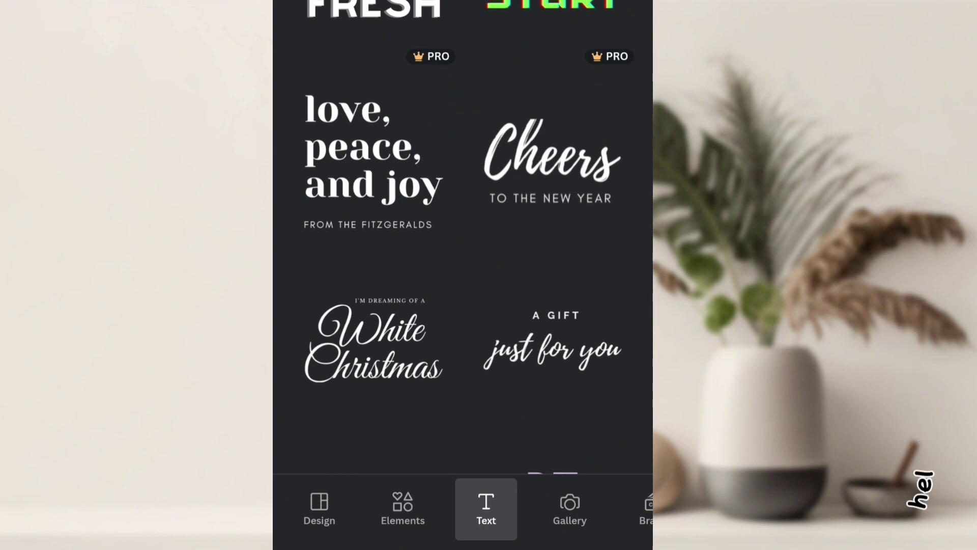
{"action": "left_click", "coordinate": [319, 508]}
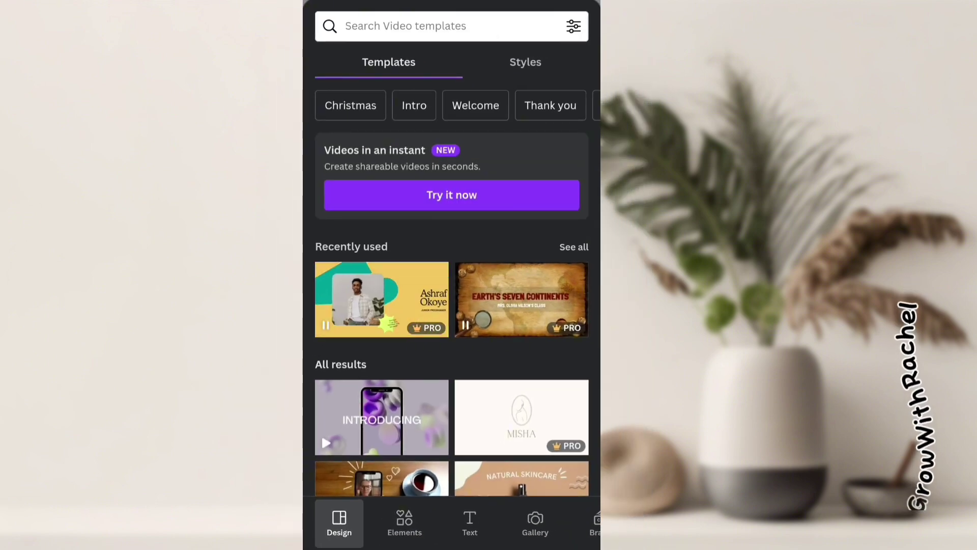
{"action": "scroll", "coordinate": [451, 306], "scroll_direction": "down", "scroll_amount": 3}
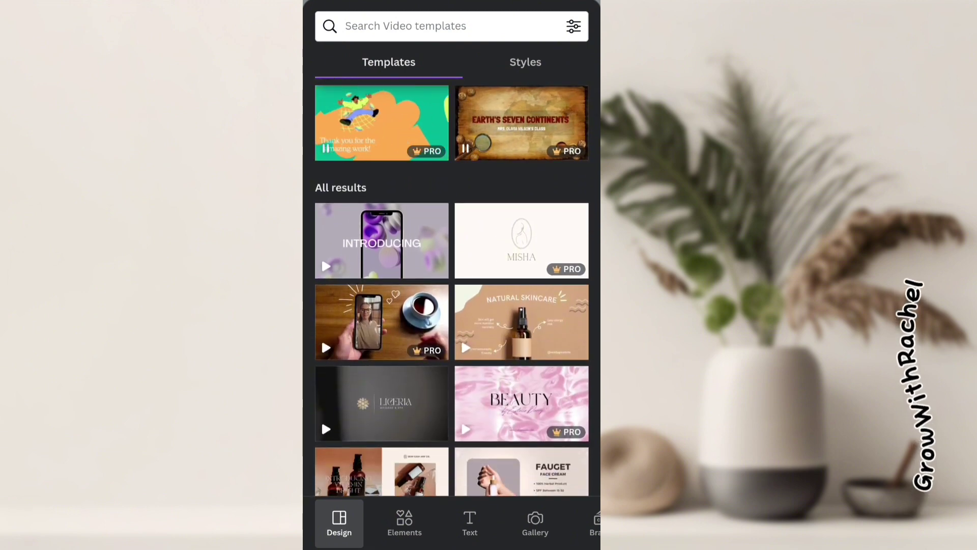
{"action": "scroll", "coordinate": [451, 305], "scroll_direction": "down", "scroll_amount": 4}
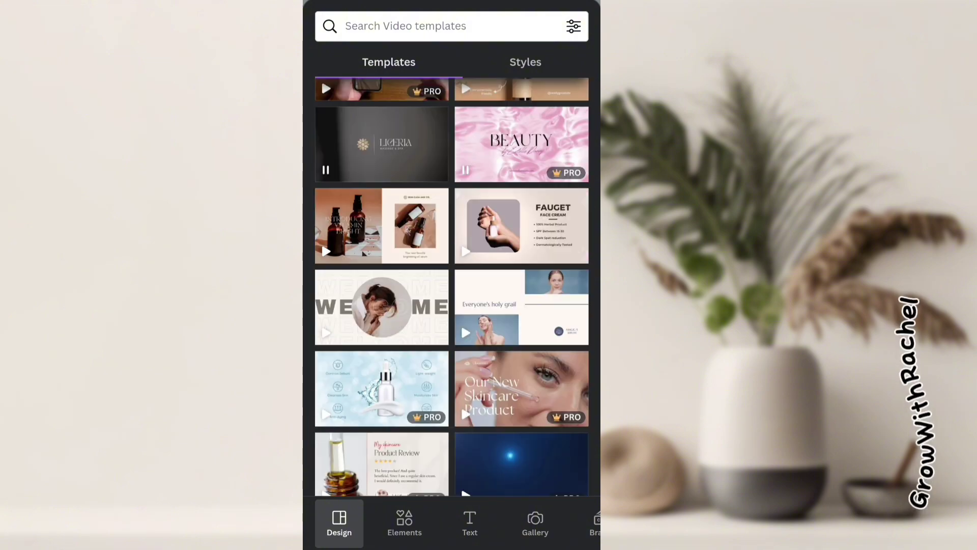
Step: Search video templates for 'How to' and open the yellow Employee Training Series template
{"action": "left_click", "coordinate": [504, 26]}
{"action": "type", "text": "How to"}
{"action": "key", "text": "Return"}
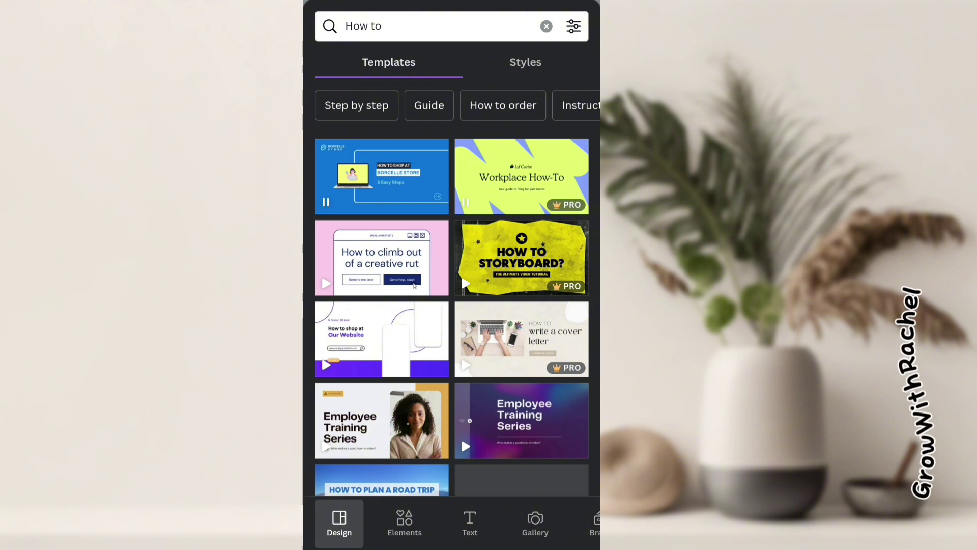
{"action": "scroll", "coordinate": [450, 305], "scroll_direction": "down", "scroll_amount": 2}
{"action": "left_click", "coordinate": [382, 278]}
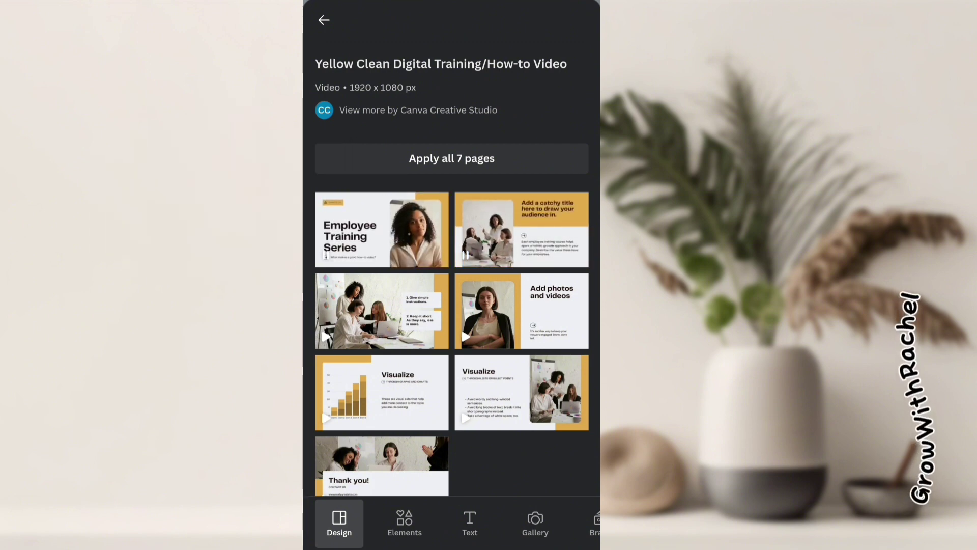
{"action": "scroll", "coordinate": [501, 476], "scroll_direction": "down", "scroll_amount": 3}
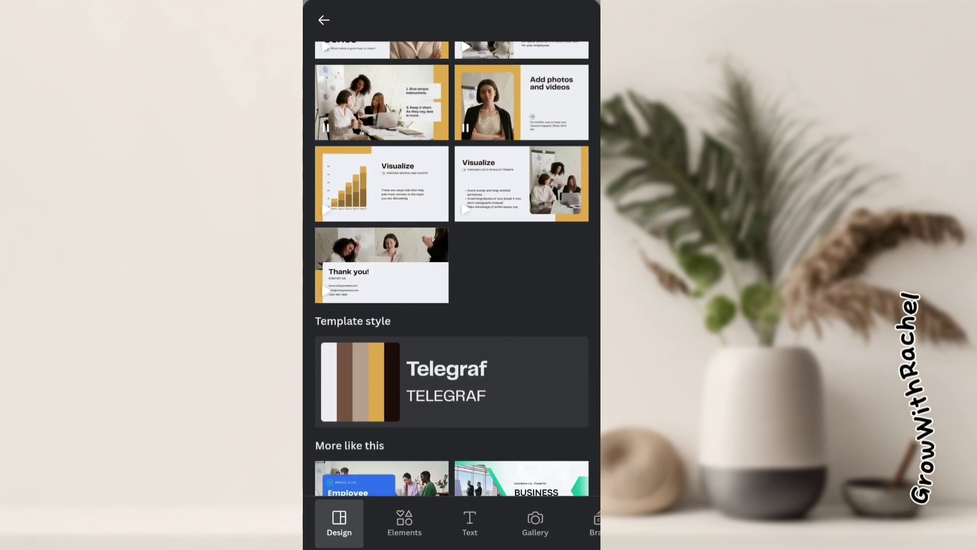
{"action": "scroll", "coordinate": [446, 446], "scroll_direction": "down", "scroll_amount": 2}
{"action": "scroll", "coordinate": [458, 334], "scroll_direction": "down", "scroll_amount": 2}
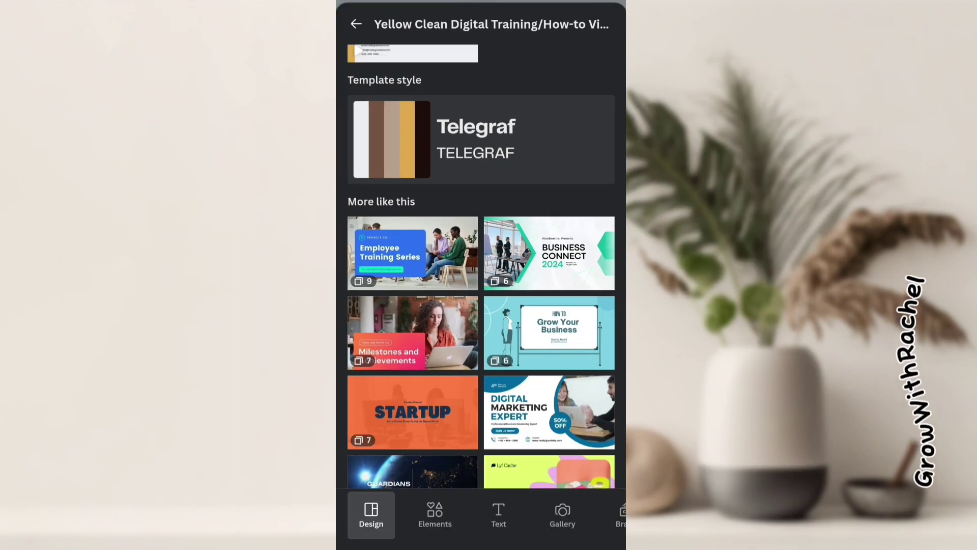
{"action": "scroll", "coordinate": [480, 267], "scroll_direction": "up", "scroll_amount": 5}
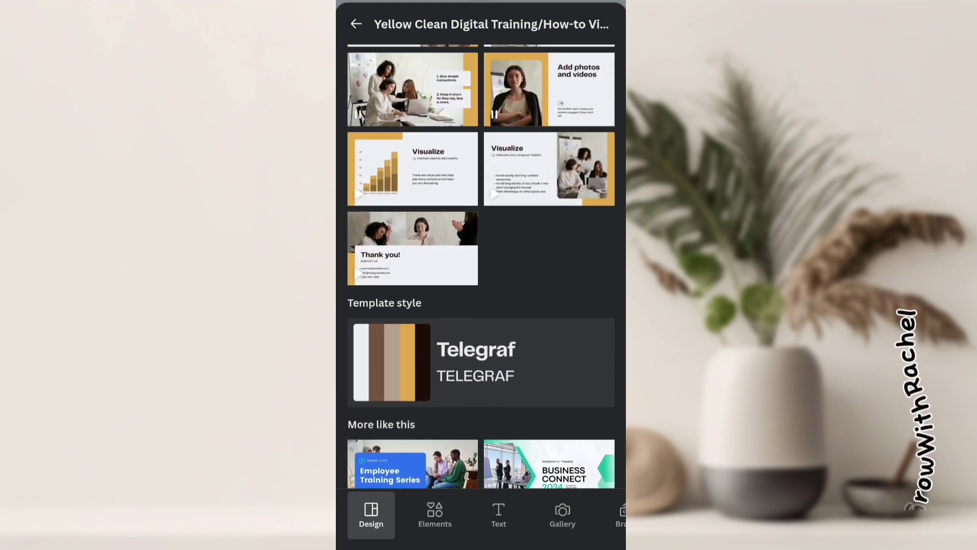
{"action": "scroll", "coordinate": [480, 267], "scroll_direction": "down", "scroll_amount": 5}
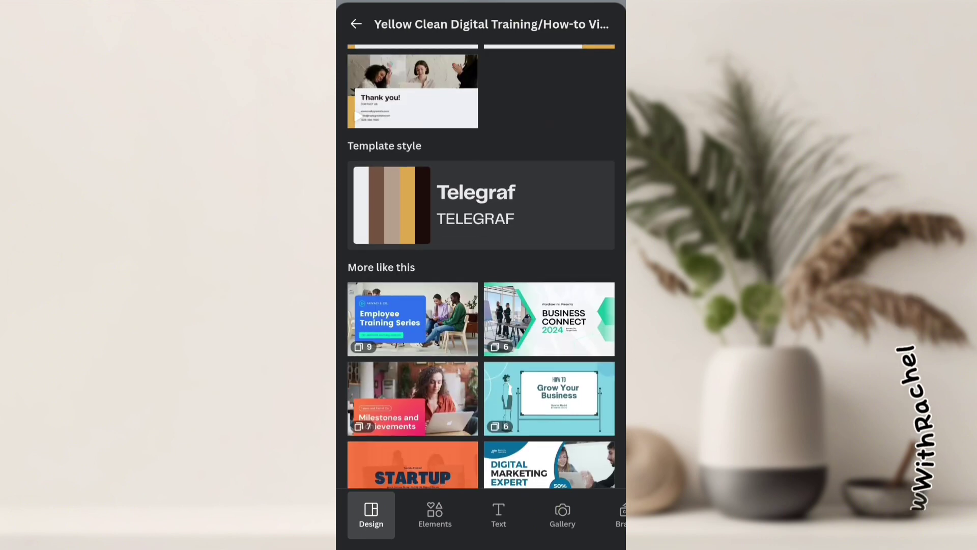
{"action": "scroll", "coordinate": [543, 188], "scroll_direction": "up", "scroll_amount": 5}
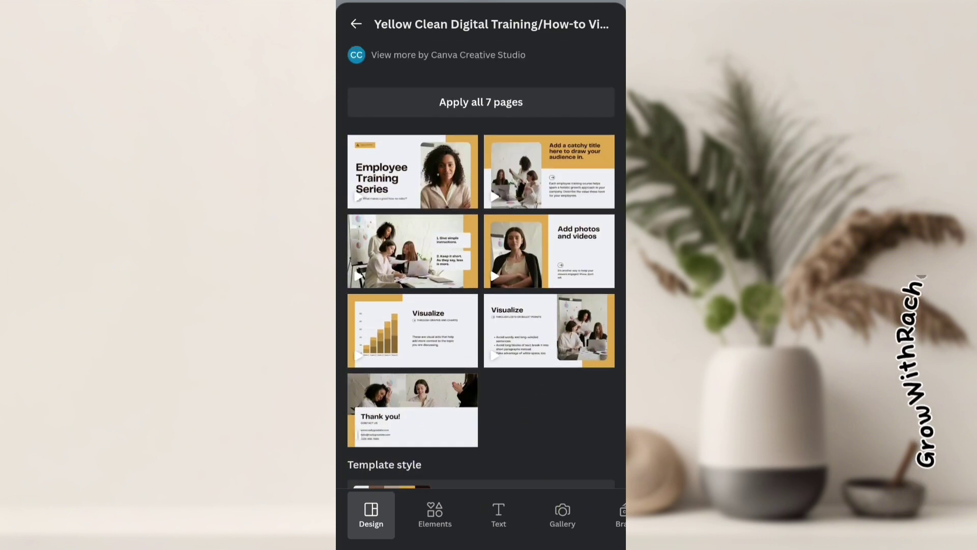
{"action": "scroll", "coordinate": [481, 267], "scroll_direction": "down", "scroll_amount": 2}
{"action": "scroll", "coordinate": [481, 267], "scroll_direction": "down", "scroll_amount": 1}
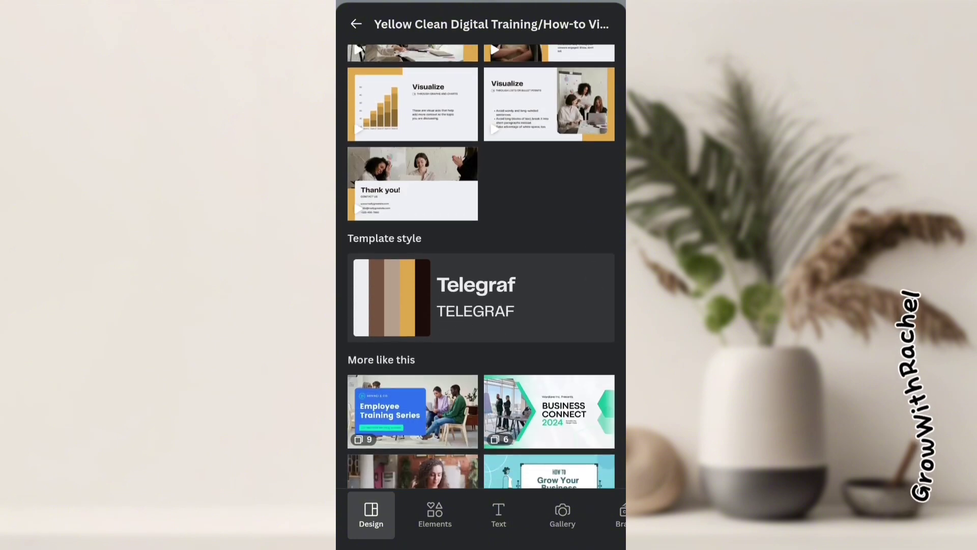
{"action": "scroll", "coordinate": [481, 267], "scroll_direction": "down", "scroll_amount": 2}
{"action": "scroll", "coordinate": [481, 267], "scroll_direction": "down", "scroll_amount": 1}
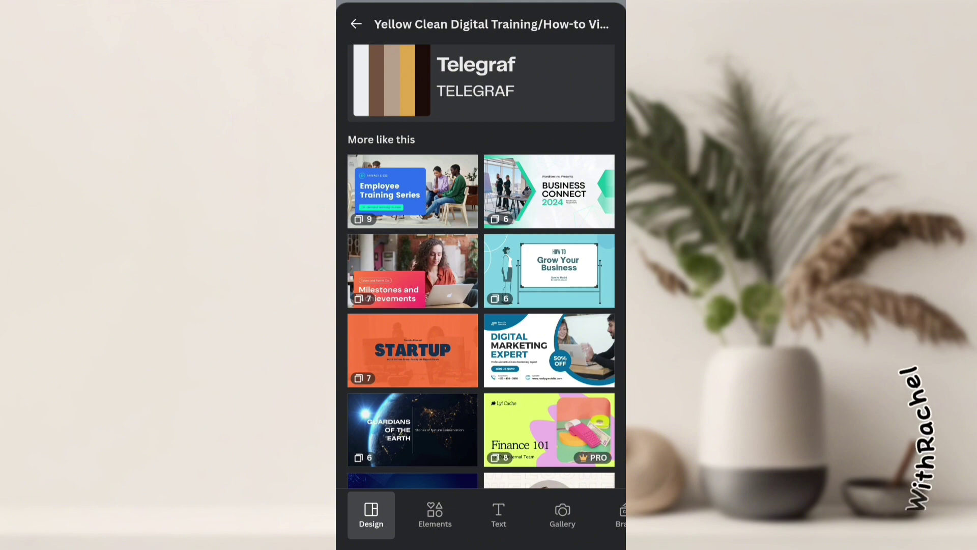
{"action": "scroll", "coordinate": [481, 267], "scroll_direction": "down", "scroll_amount": 2}
{"action": "scroll", "coordinate": [480, 268], "scroll_direction": "down", "scroll_amount": 2}
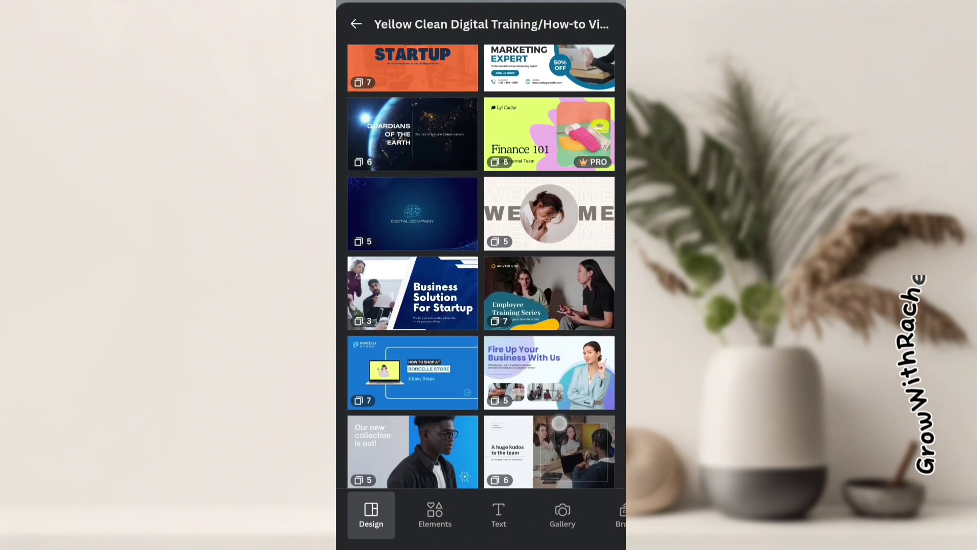
{"action": "scroll", "coordinate": [481, 267], "scroll_direction": "down", "scroll_amount": 3}
{"action": "scroll", "coordinate": [481, 268], "scroll_direction": "down", "scroll_amount": 3}
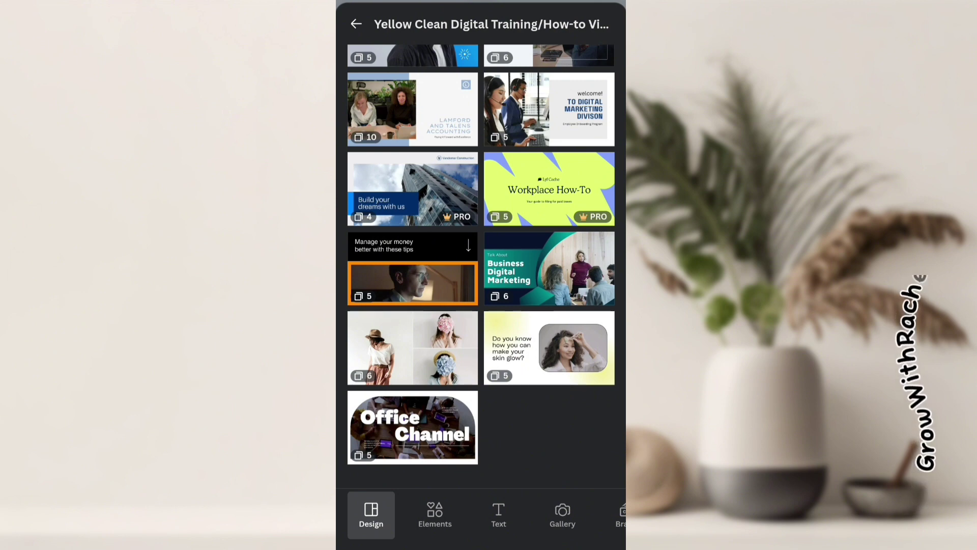
Step: Open the Lamford and Talens accounting template and apply all 10 pages
{"action": "left_click", "coordinate": [413, 109]}
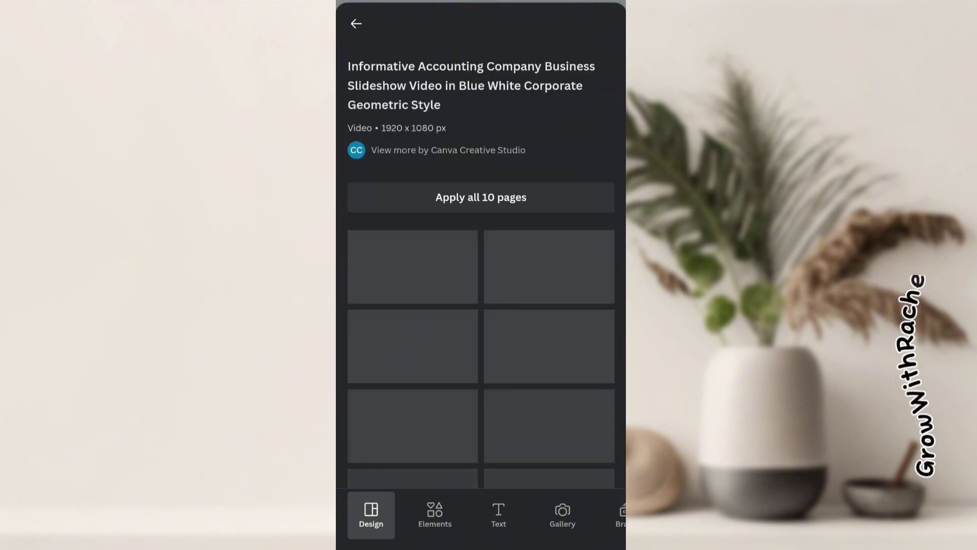
{"action": "scroll", "coordinate": [481, 306], "scroll_direction": "down", "scroll_amount": 2}
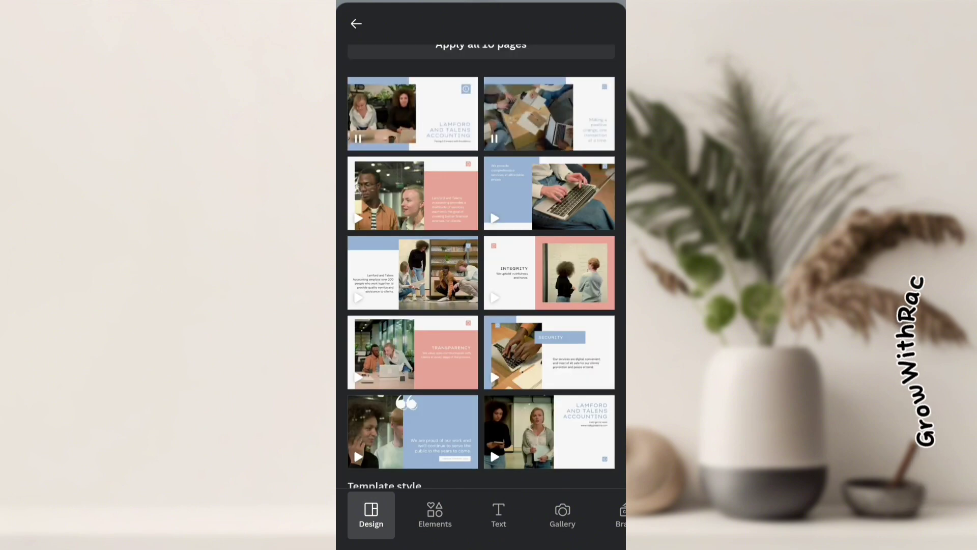
{"action": "scroll", "coordinate": [481, 268], "scroll_direction": "up", "scroll_amount": 2}
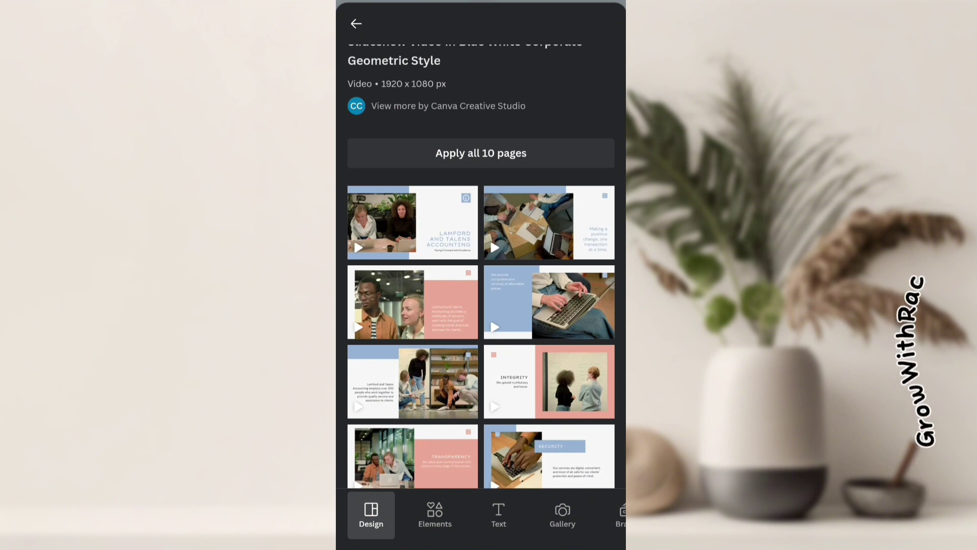
{"action": "left_click", "coordinate": [620, 516]}
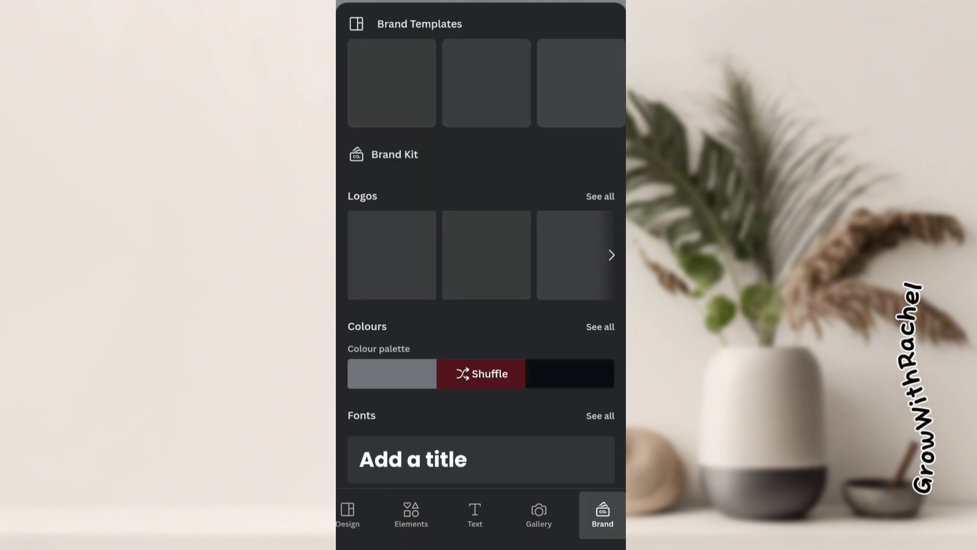
{"action": "left_click", "coordinate": [347, 515]}
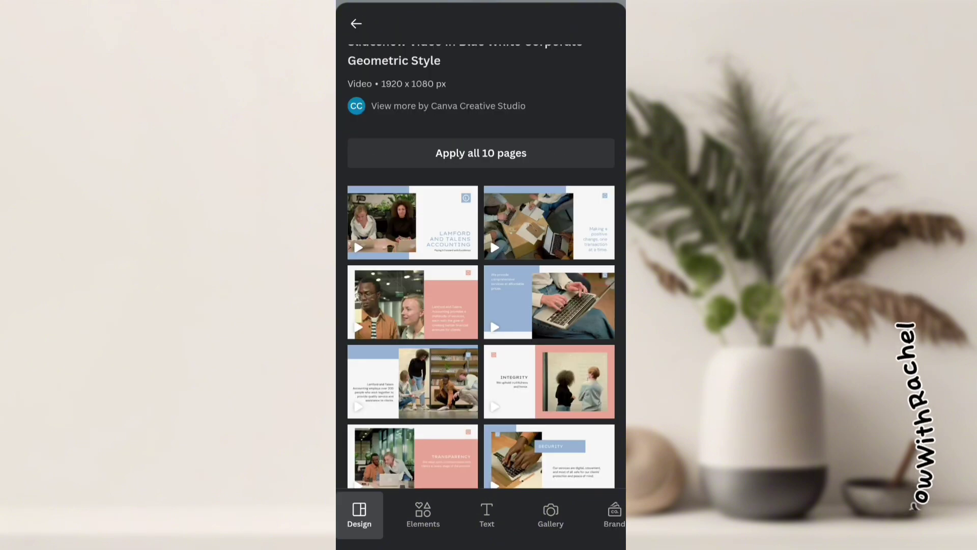
{"action": "left_click", "coordinate": [534, 150]}
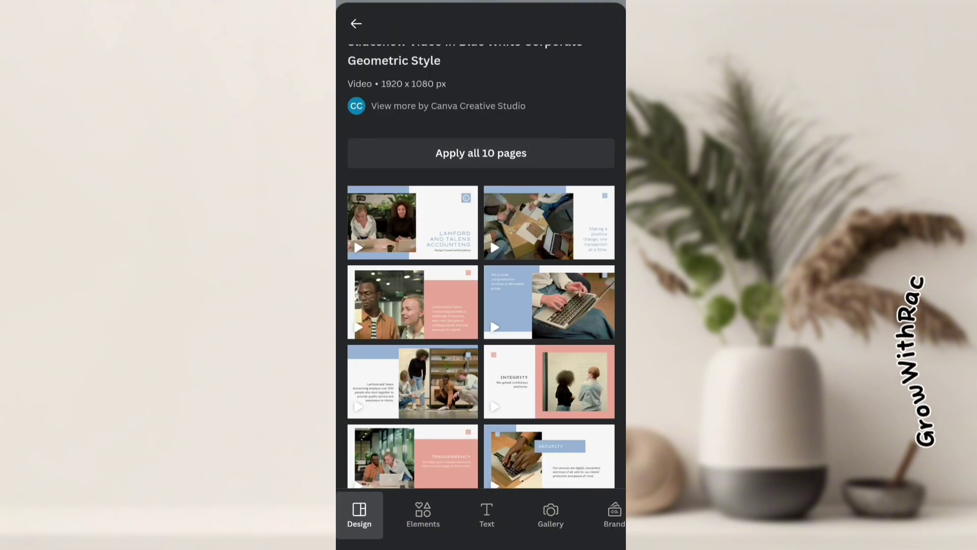
{"action": "left_click", "coordinate": [504, 154]}
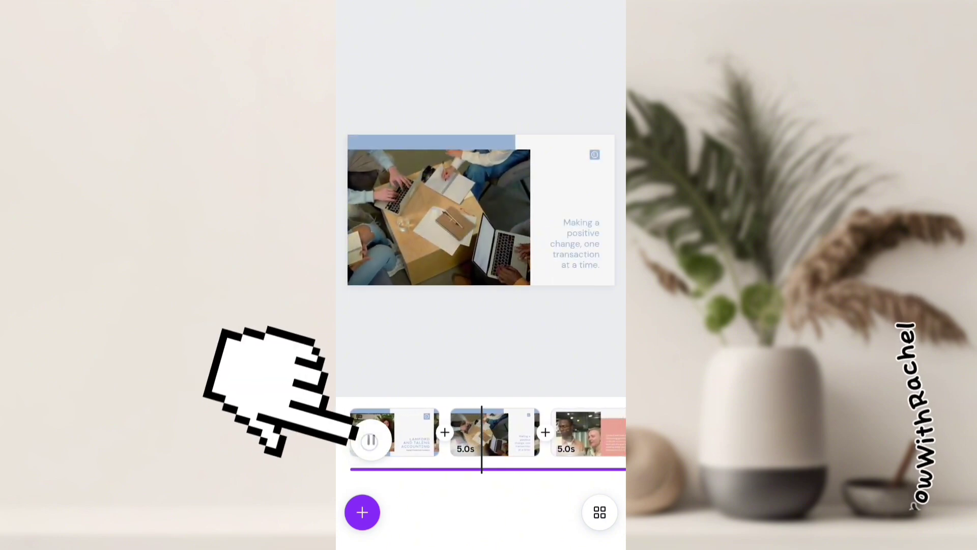
Step: Pause playback, select the audio track and scrub back to the first slide
{"action": "left_click", "coordinate": [371, 439]}
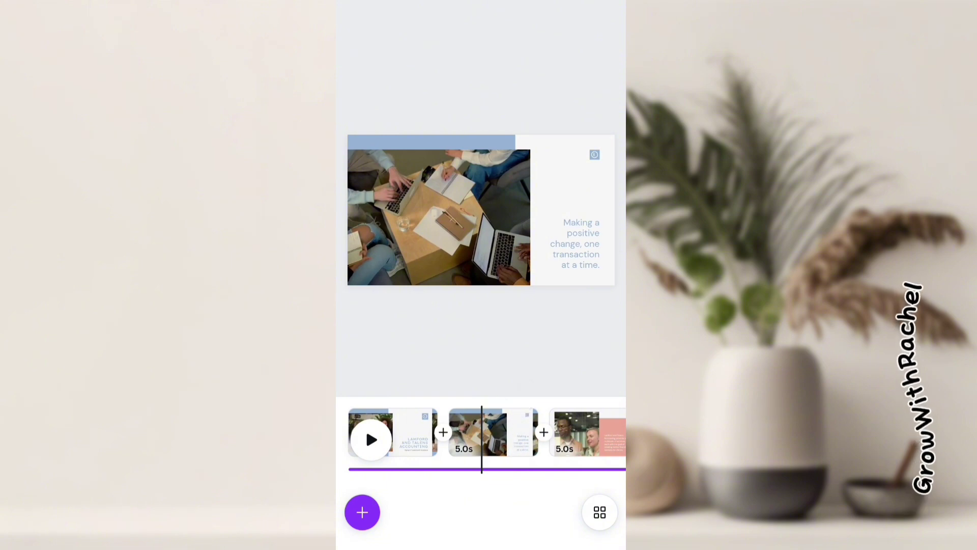
{"action": "left_click", "coordinate": [458, 469]}
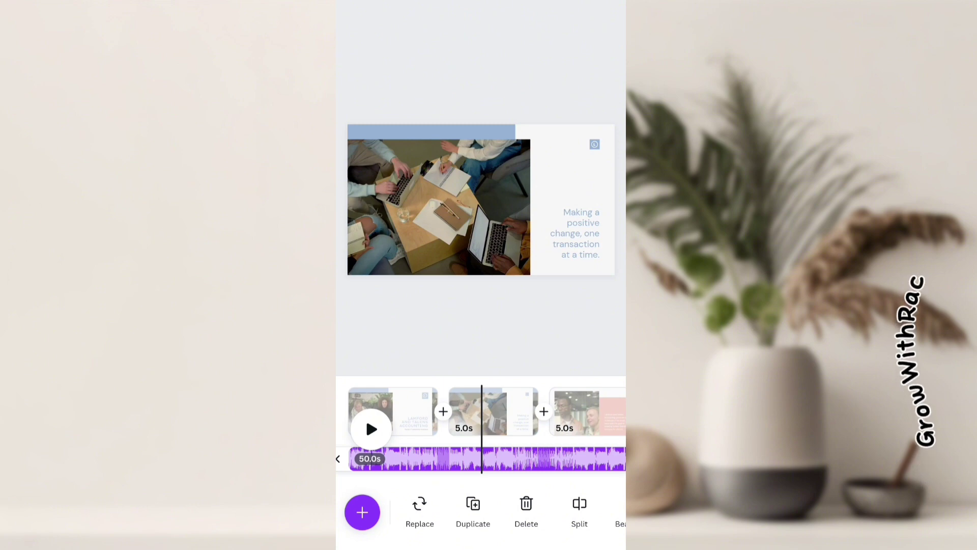
{"action": "left_click_drag", "start_coordinate": [397, 412], "coordinate": [485, 413]}
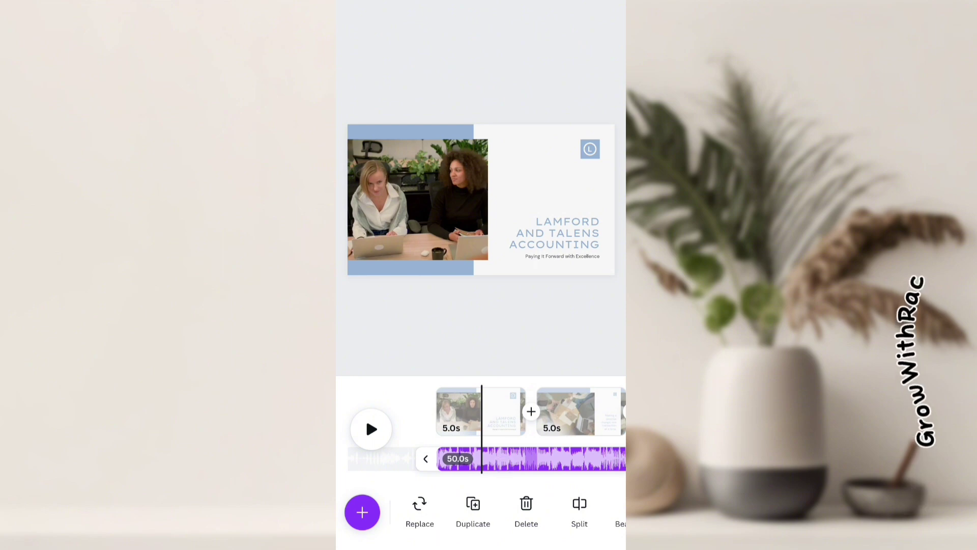
Step: Add the uploaded Josef Suk Serenade track from Uploads > Audio and adjust its volume
{"action": "left_click", "coordinate": [362, 512]}
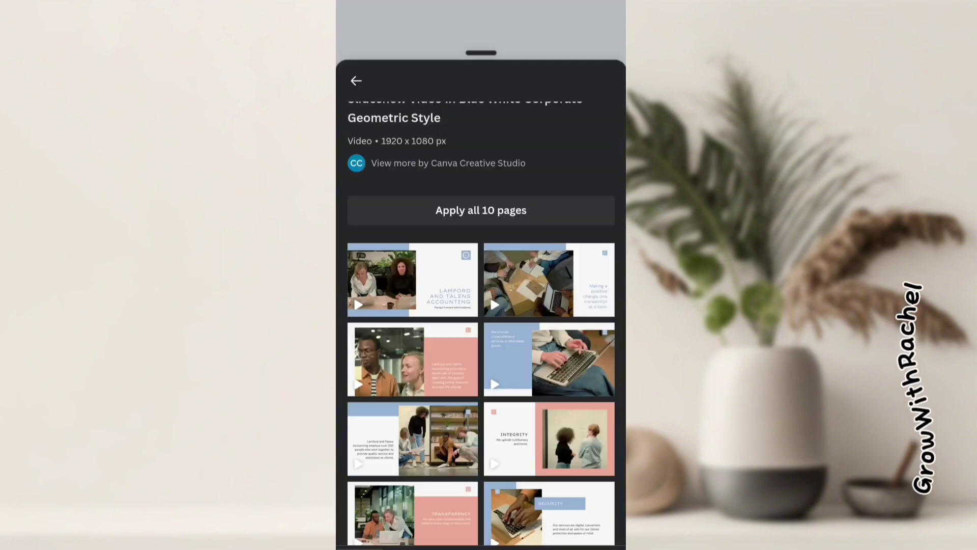
{"action": "scroll", "coordinate": [480, 513], "scroll_direction": "right", "scroll_amount": 3}
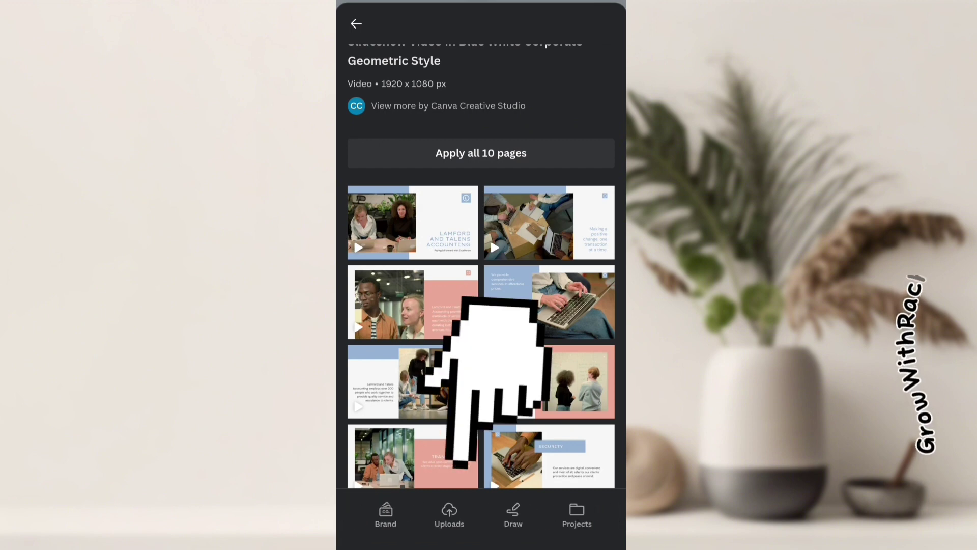
{"action": "left_click", "coordinate": [448, 513]}
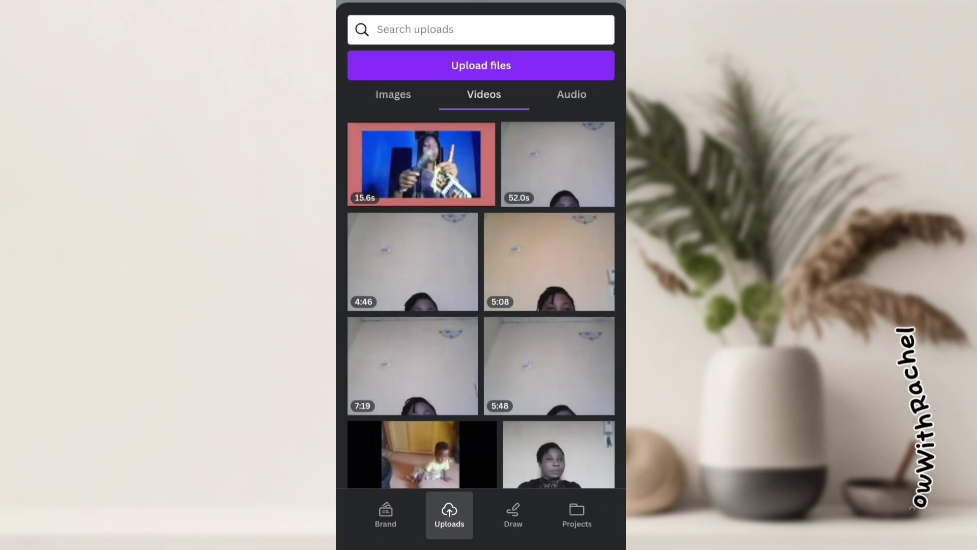
{"action": "left_click", "coordinate": [571, 94]}
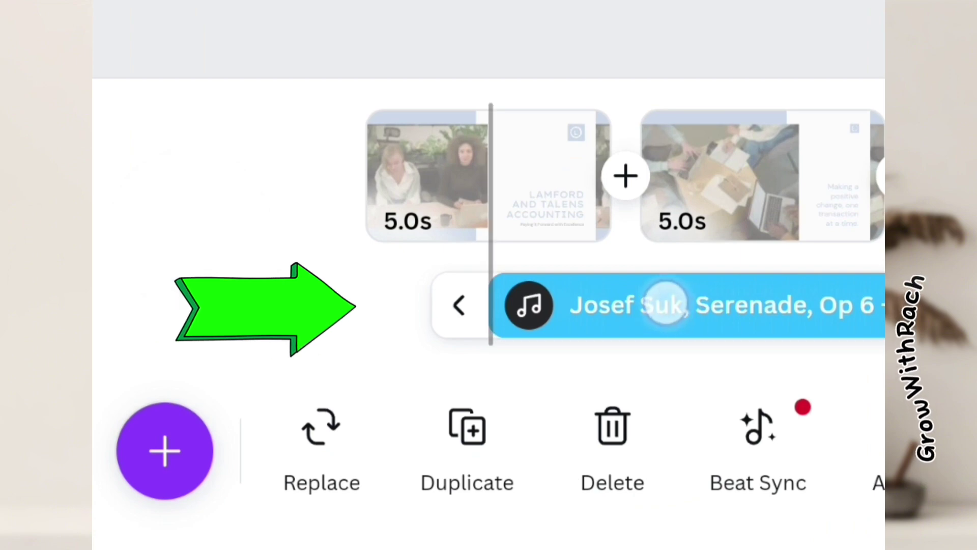
{"action": "left_click_drag", "start_coordinate": [663, 306], "coordinate": [491, 279]}
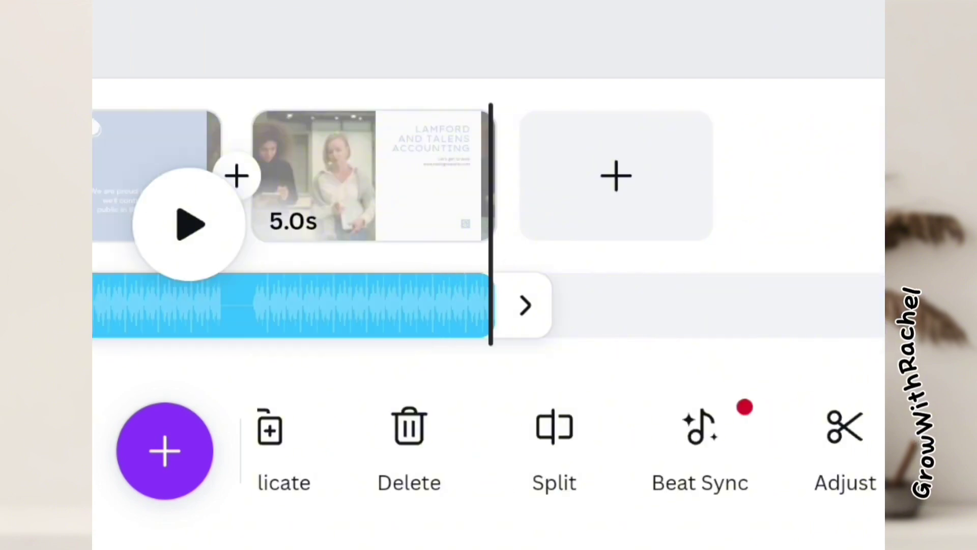
{"action": "left_click_drag", "start_coordinate": [578, 447], "coordinate": [383, 447]}
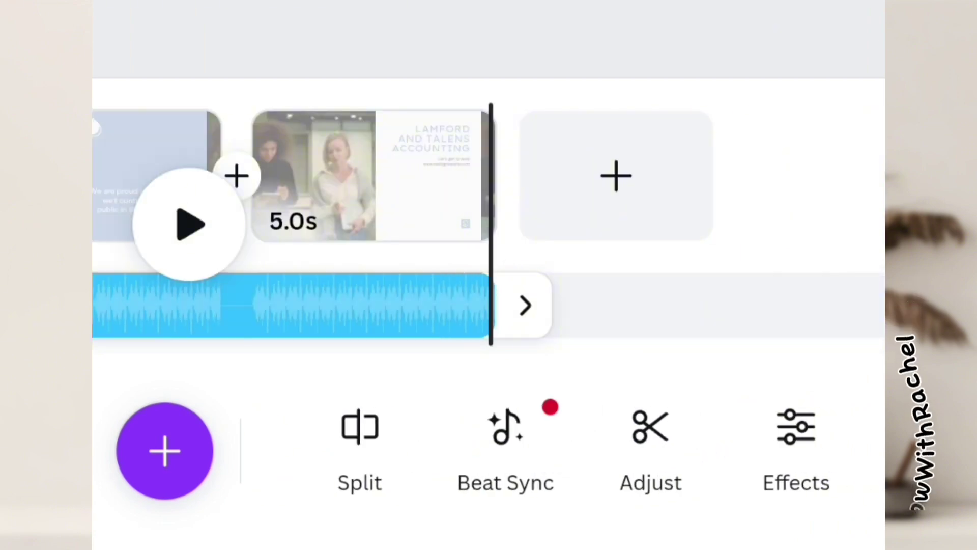
{"action": "left_click", "coordinate": [694, 466]}
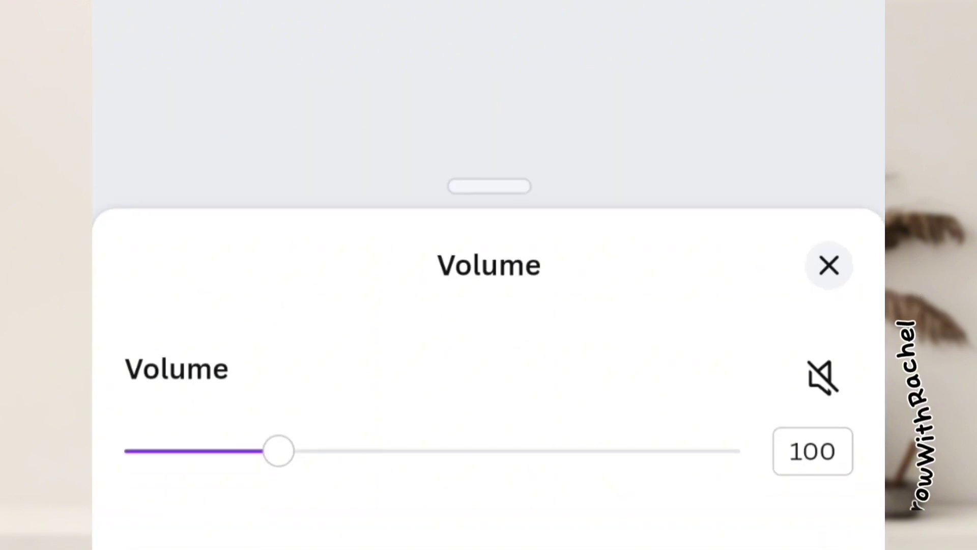
{"action": "left_click", "coordinate": [829, 265]}
{"action": "left_click_drag", "start_coordinate": [229, 305], "coordinate": [688, 306]}
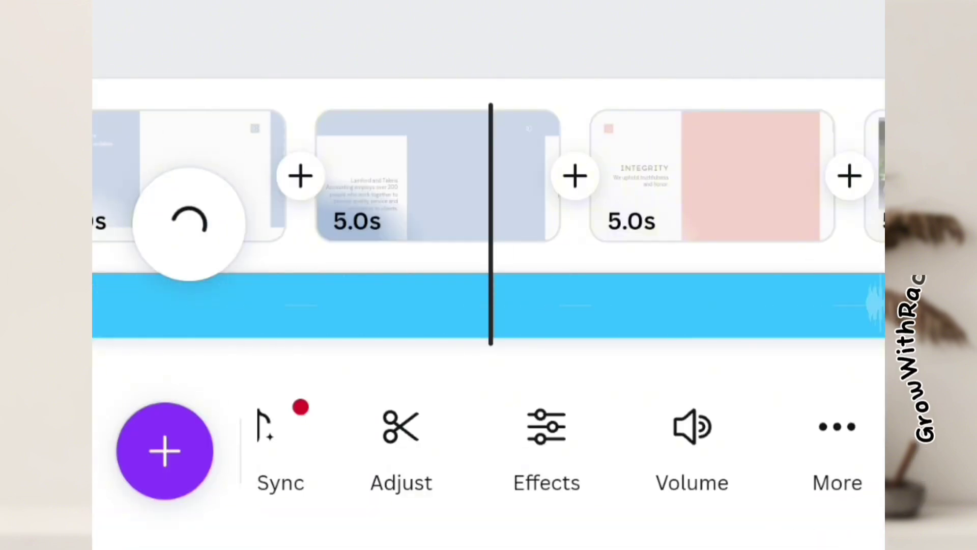